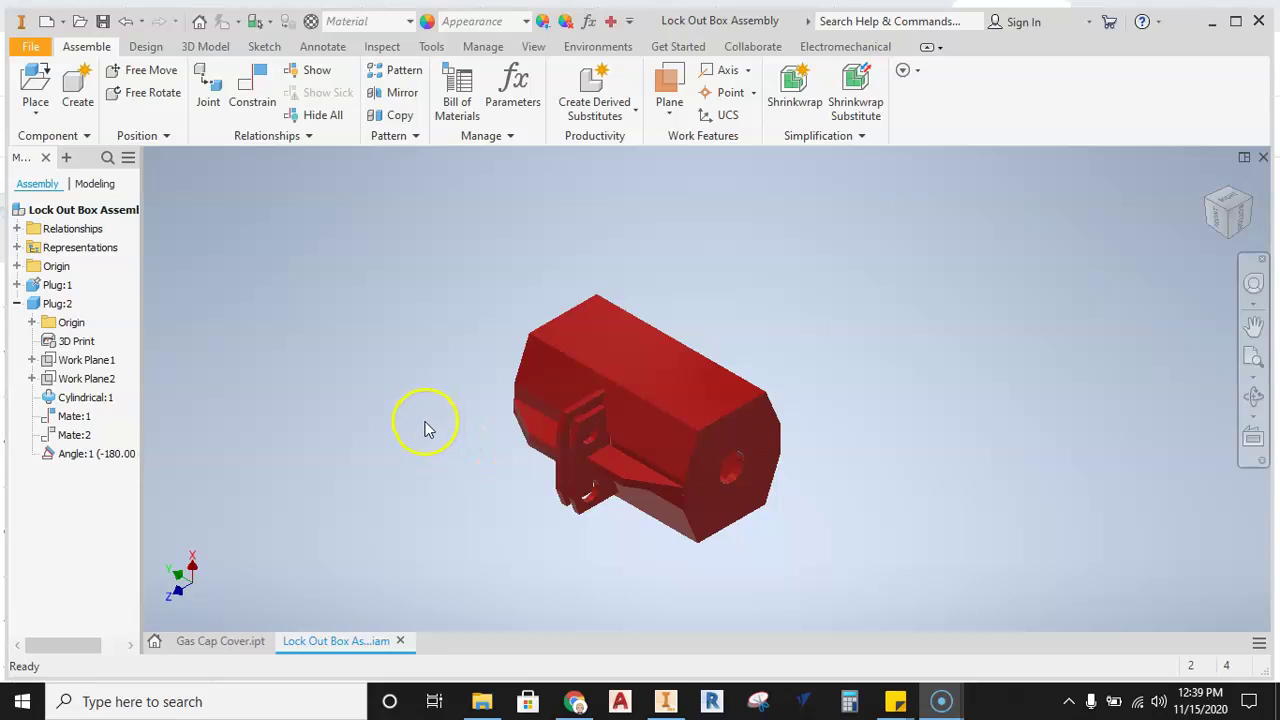
# - Start driving the Angle:1 constraint and expand the Drive dialog's extra settings
pyautogui.moveTo(423, 426); pyautogui.dragTo(363, 397, button='middle')
pyautogui.scroll(-2, 430, 425)
pyautogui.scroll(3, 414, 423)
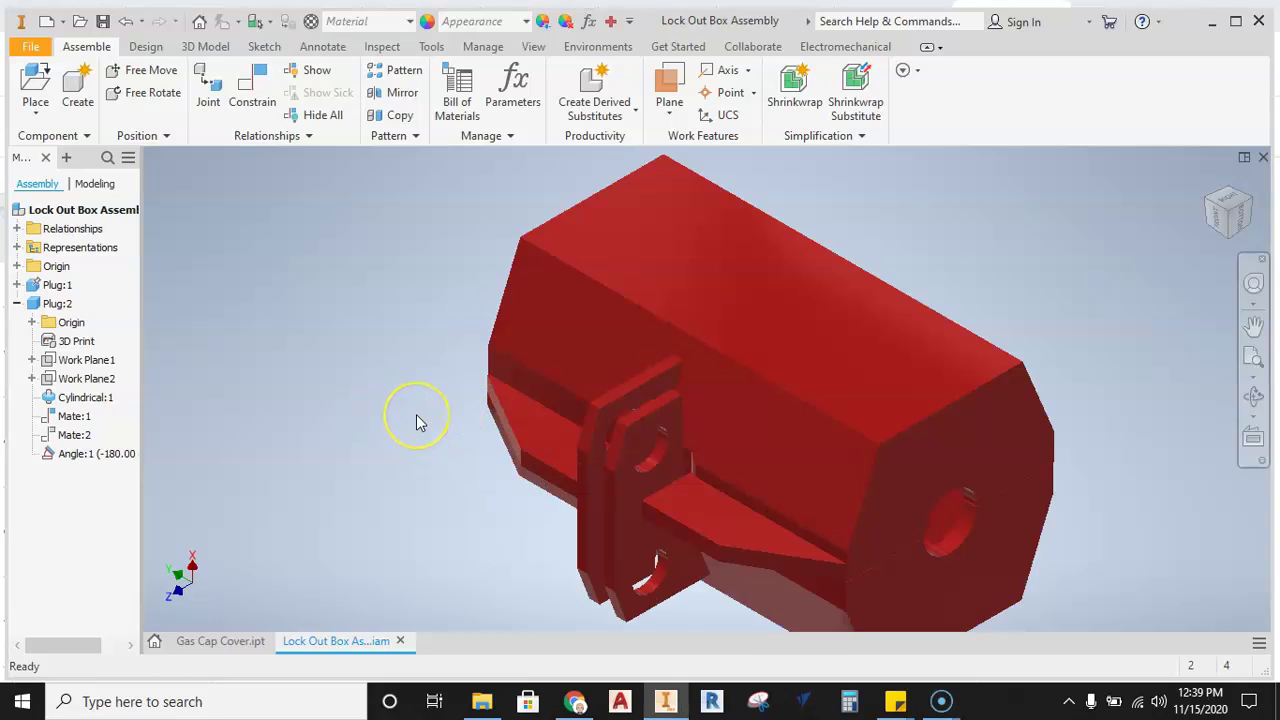
pyautogui.scroll(-2, 414, 423)
pyautogui.scroll(1, 403, 413)
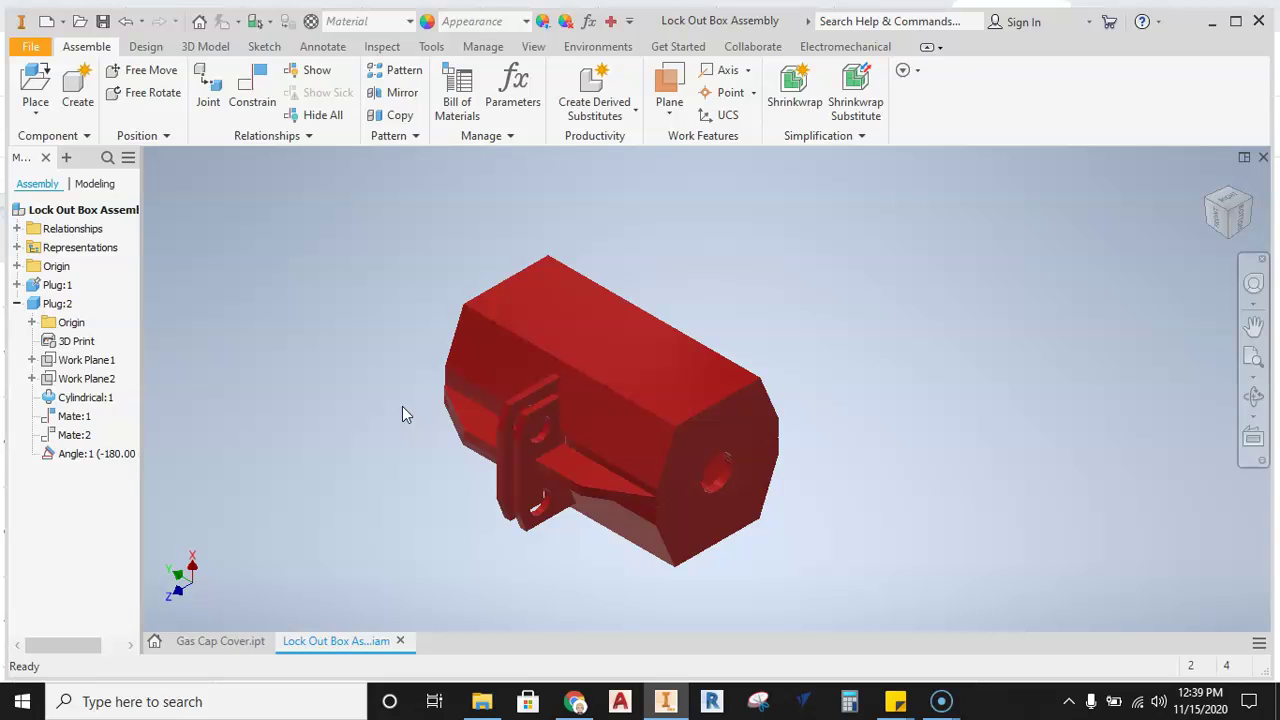
pyautogui.moveTo(386, 400); pyautogui.dragTo(412, 396, button='middle')
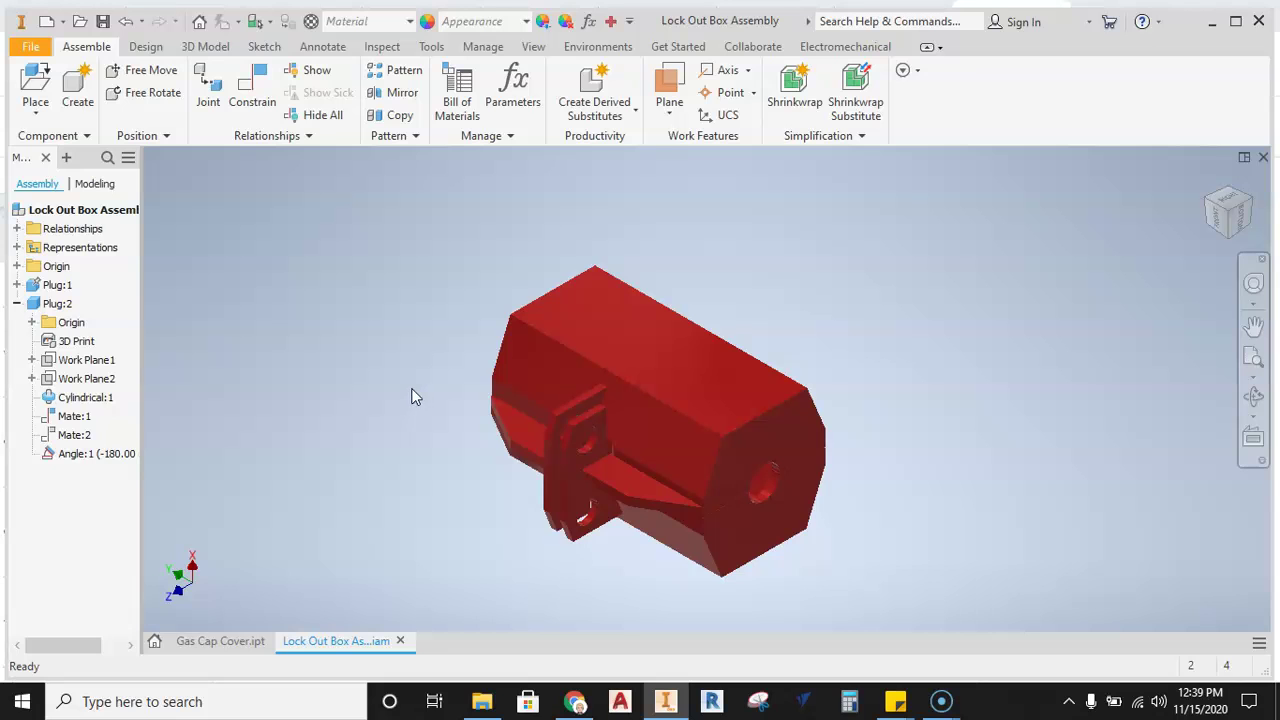
pyautogui.rightClick(80, 456)
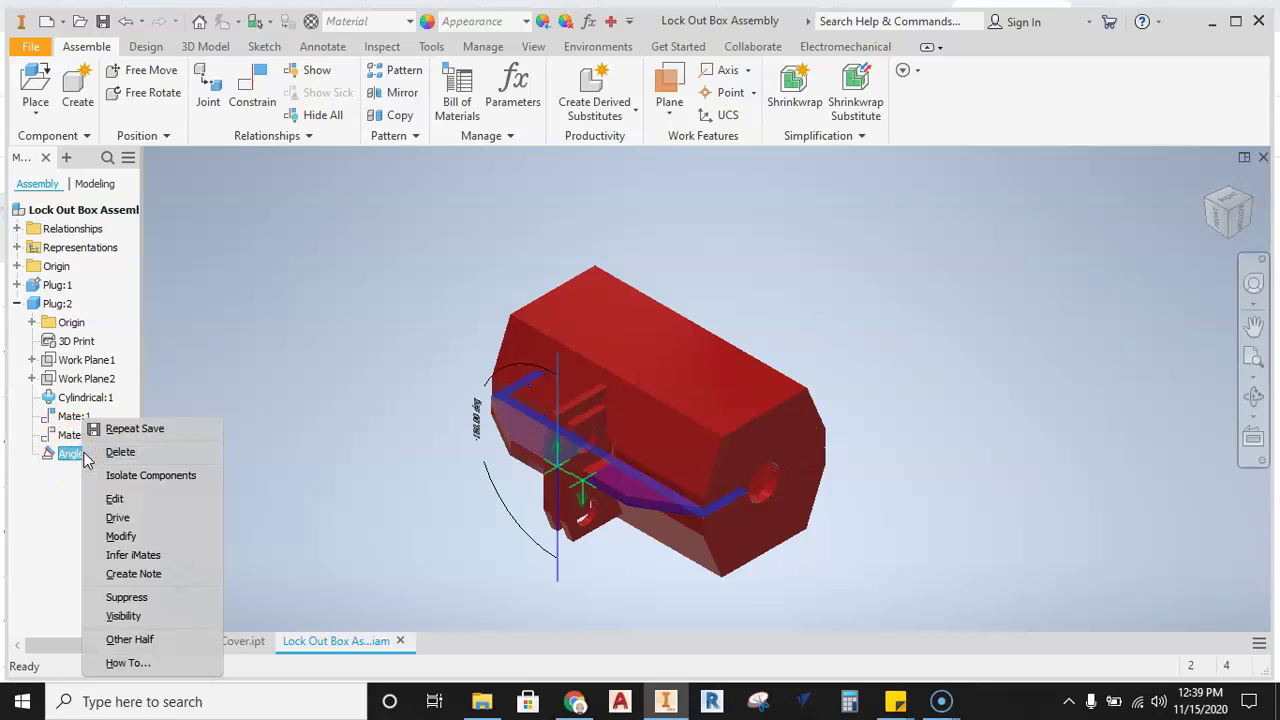
pyautogui.click(156, 520)
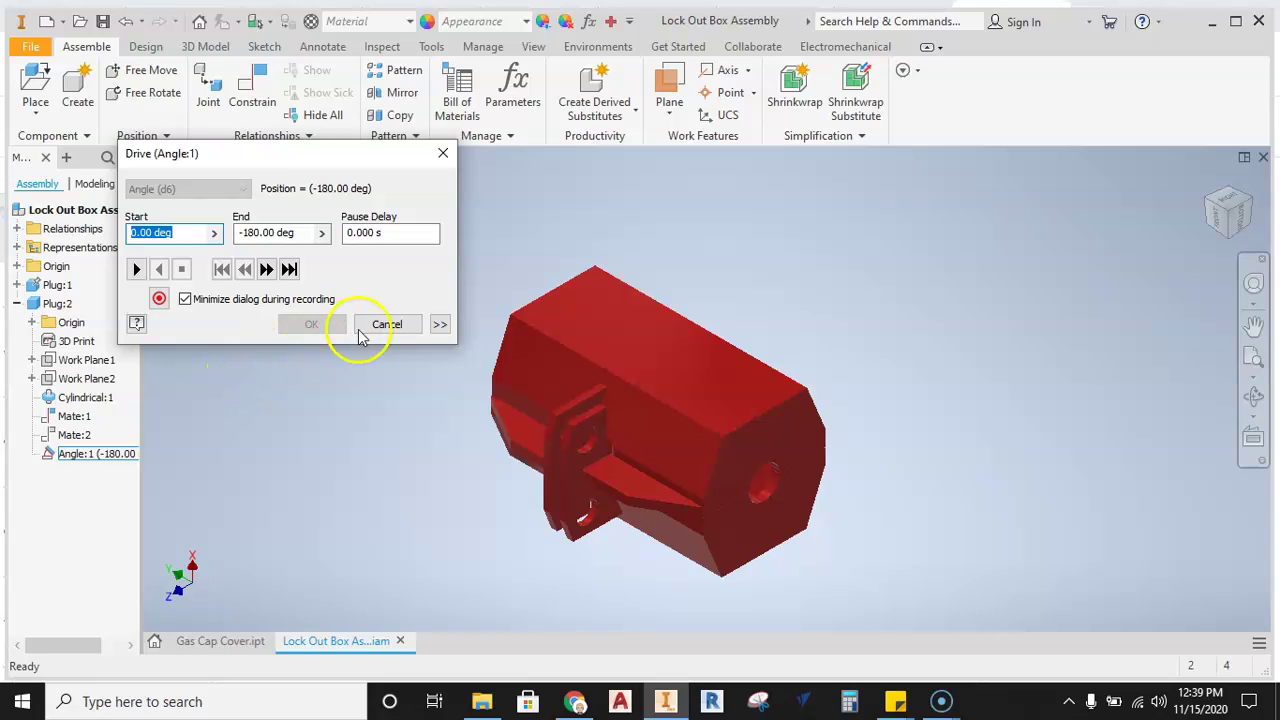
pyautogui.click(440, 324)
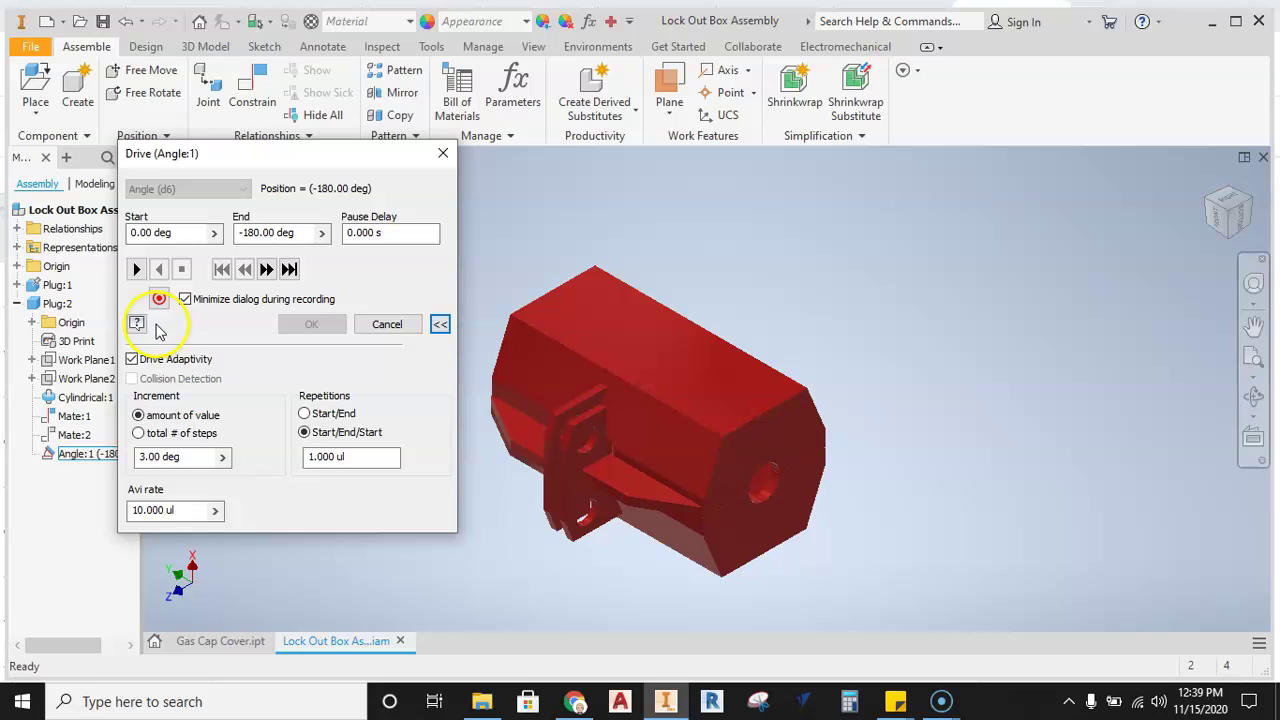
# - Preview the lid swinging open and closed between 0 and -180 degrees, ending closed
pyautogui.click(136, 269)
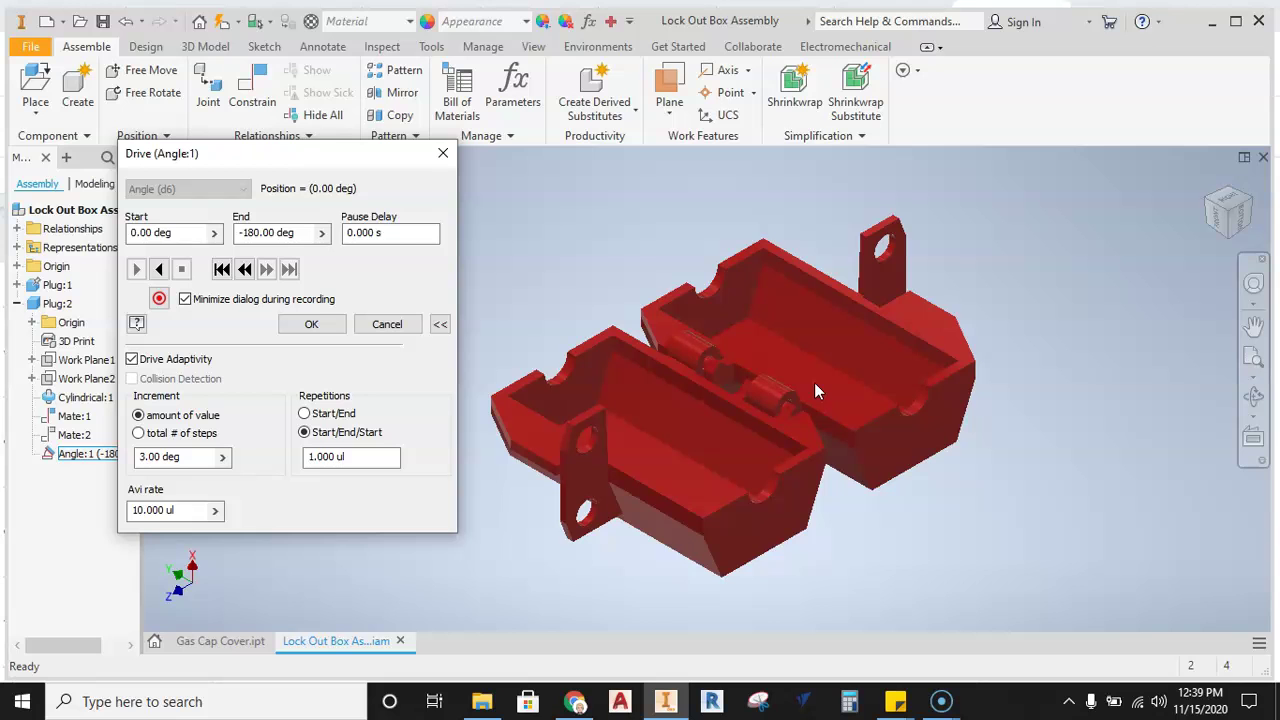
pyautogui.click(158, 269)
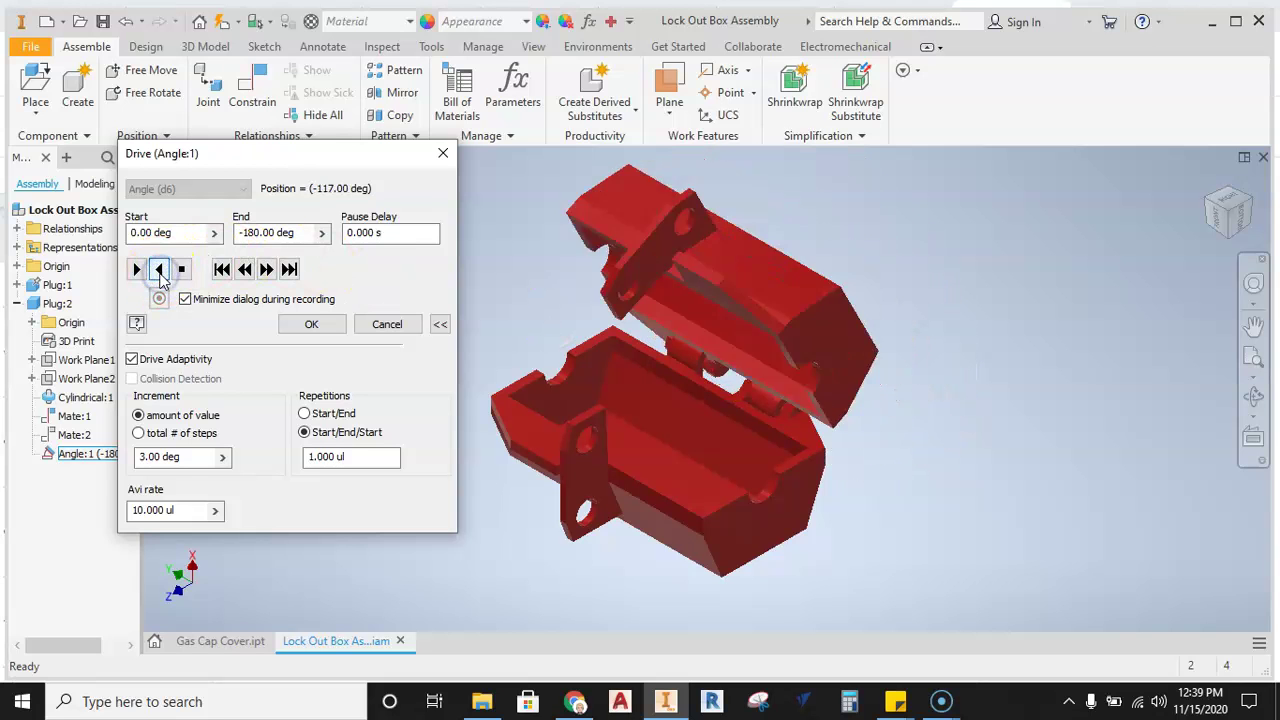
pyautogui.click(136, 269)
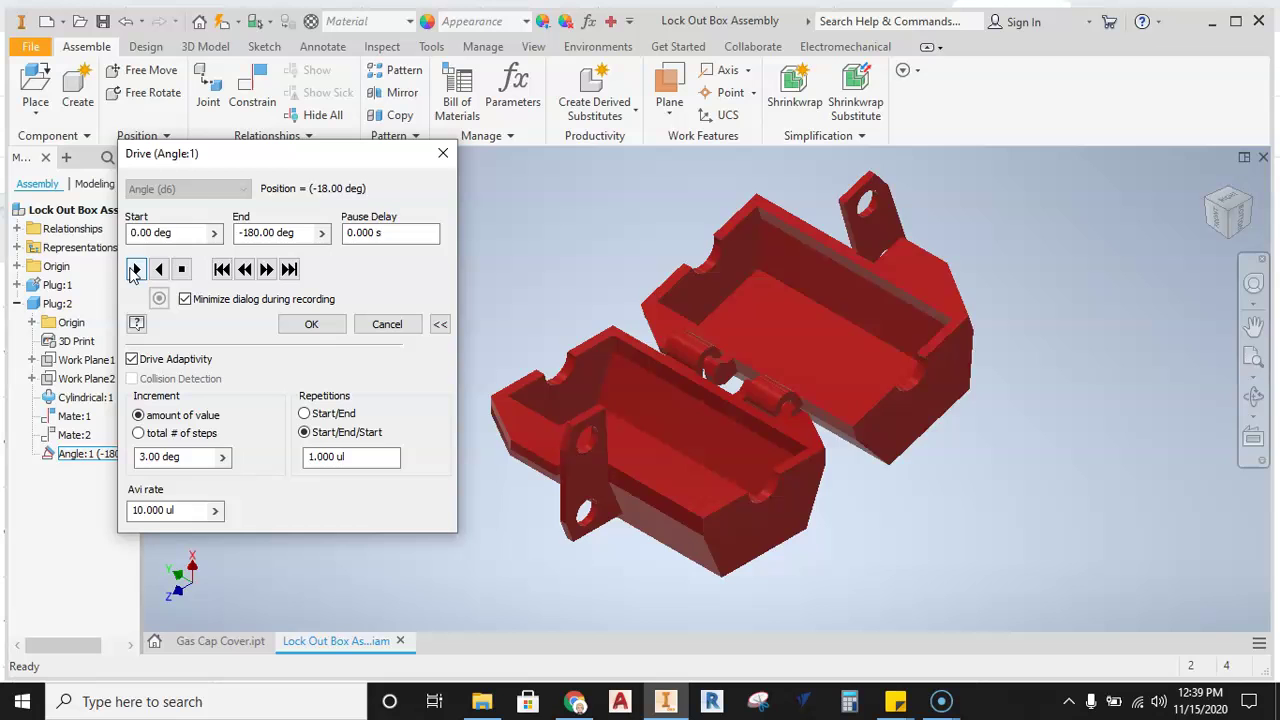
pyautogui.click(159, 270)
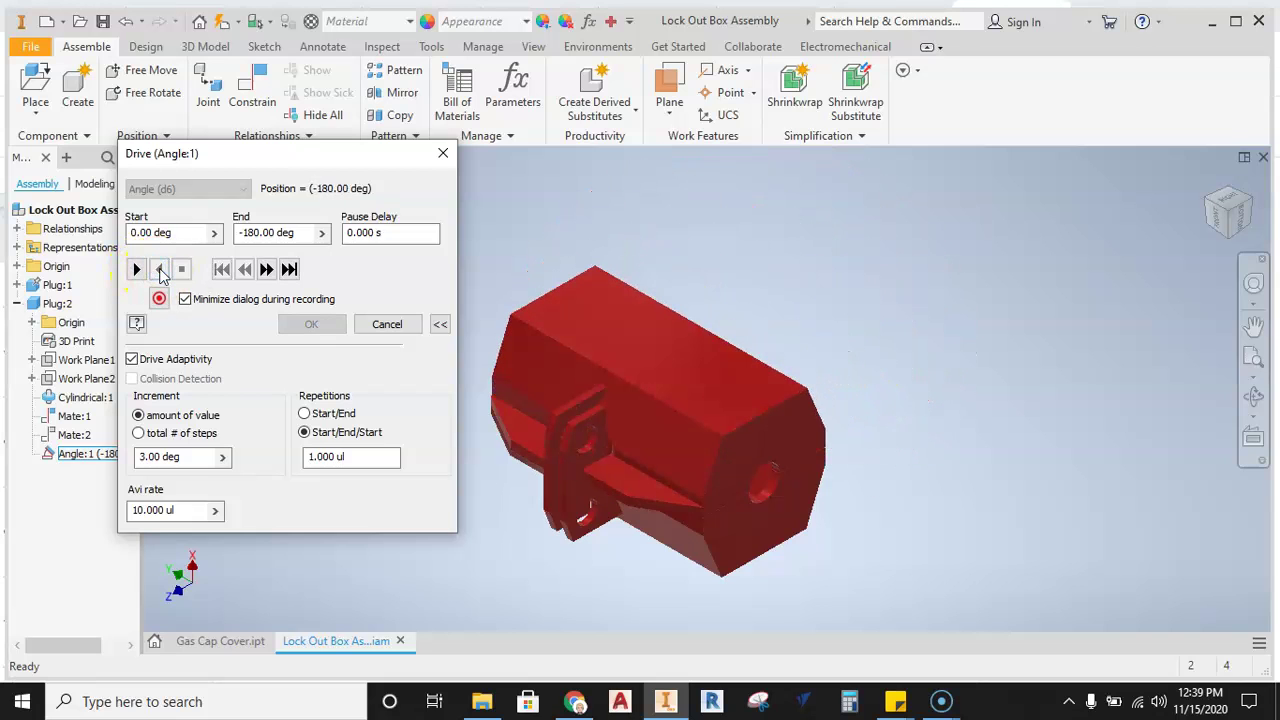
pyautogui.click(137, 270)
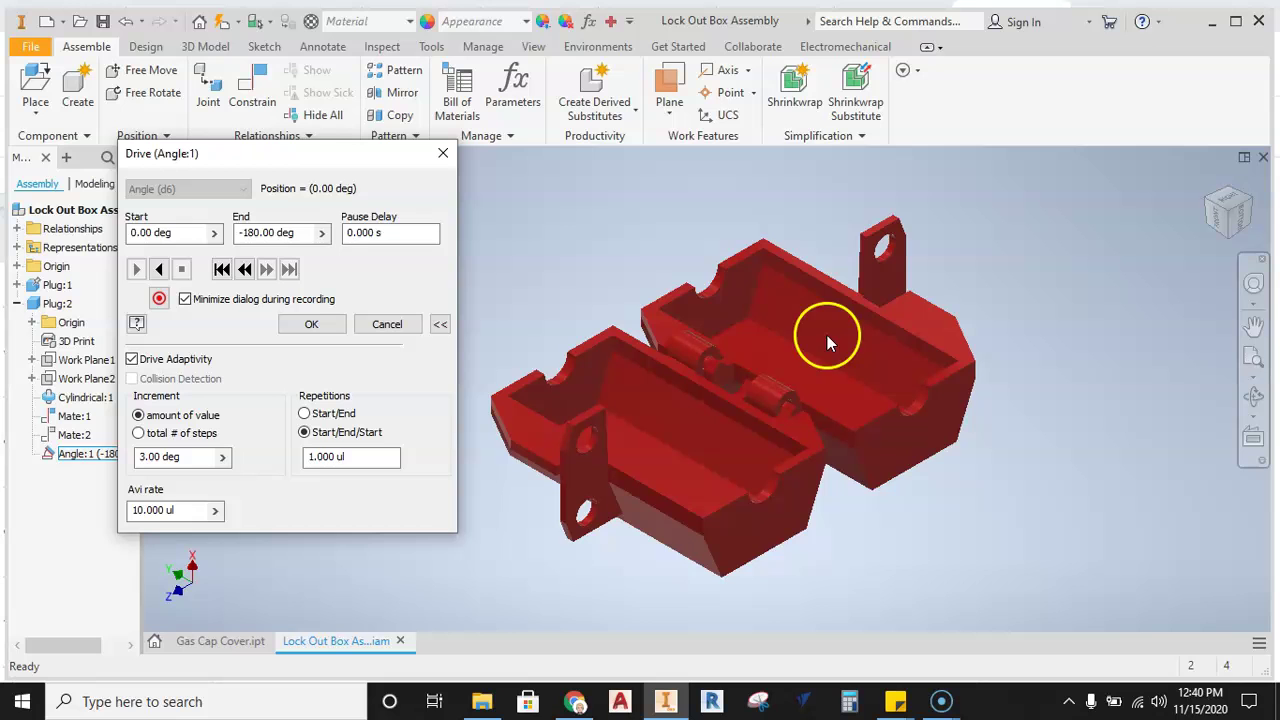
pyautogui.click(159, 270)
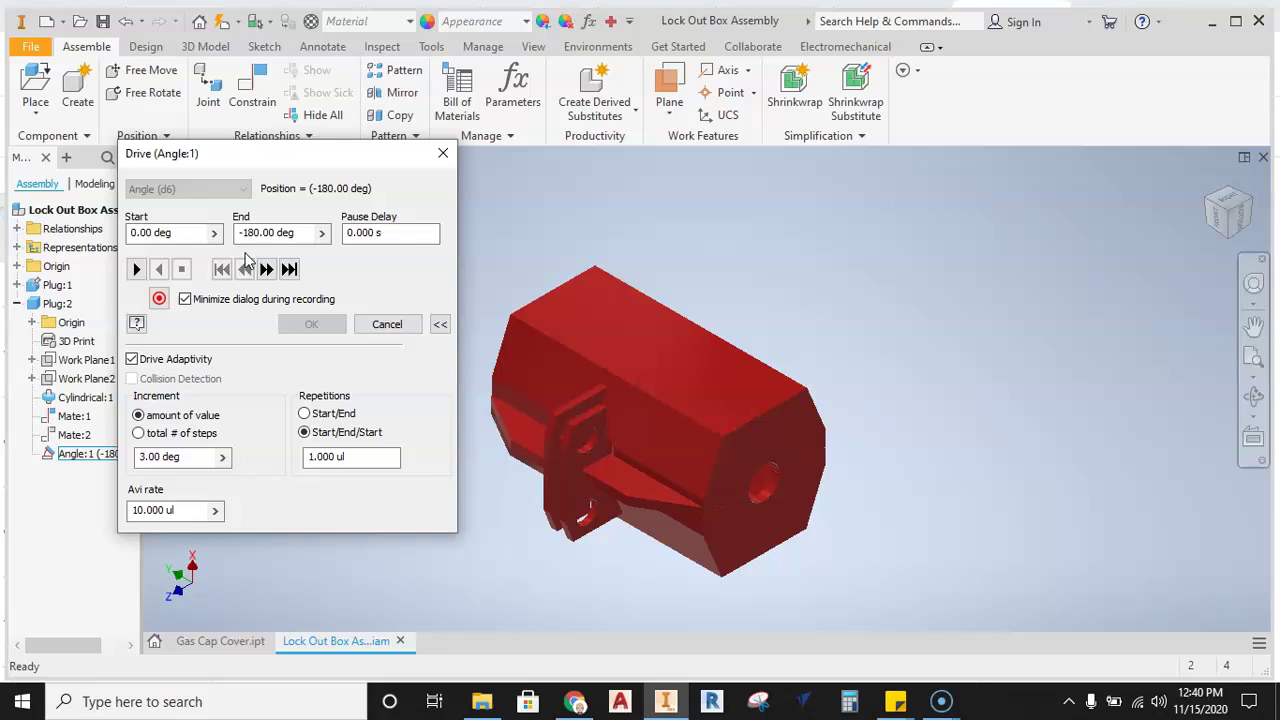
pyautogui.click(159, 299)
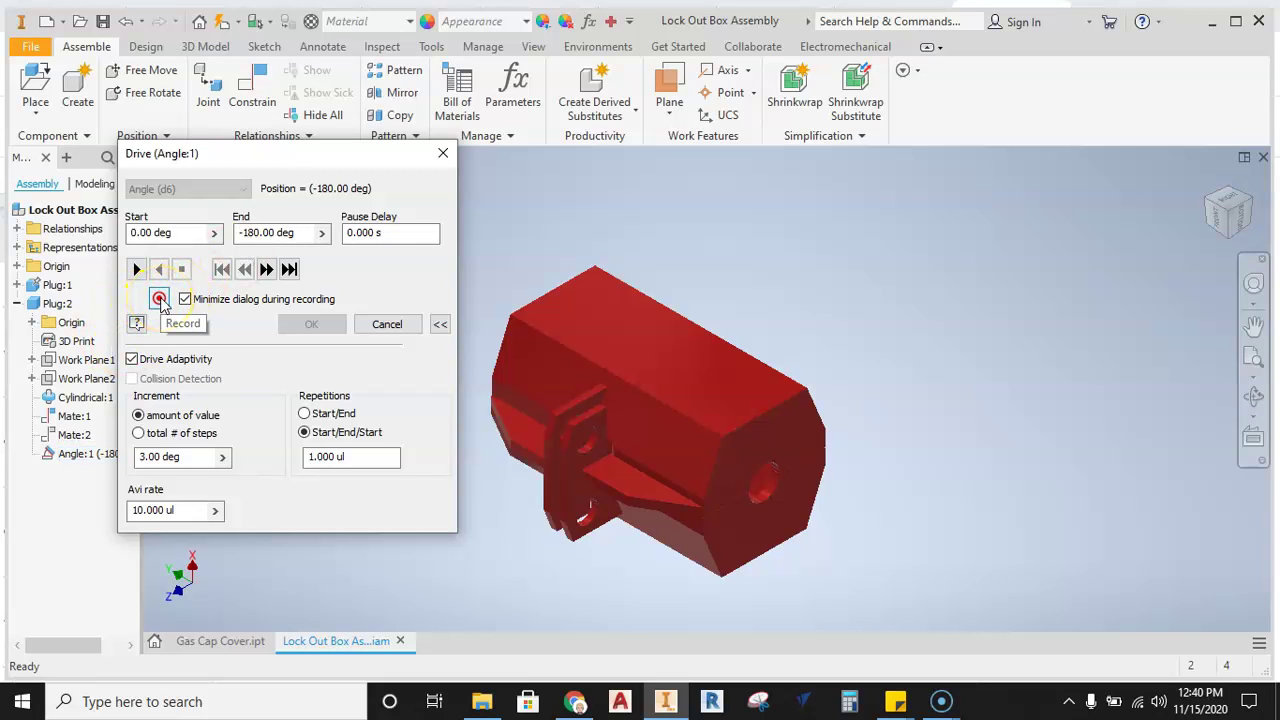
pyautogui.click(441, 325)
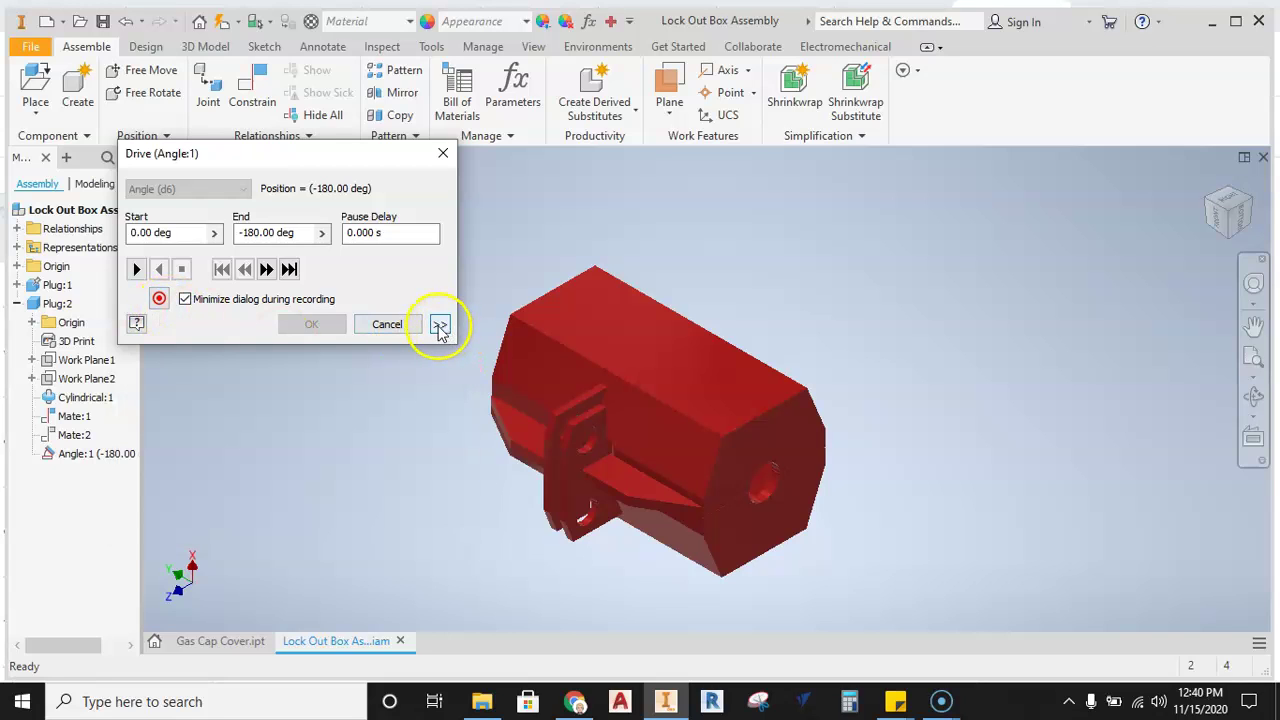
pyautogui.click(441, 325)
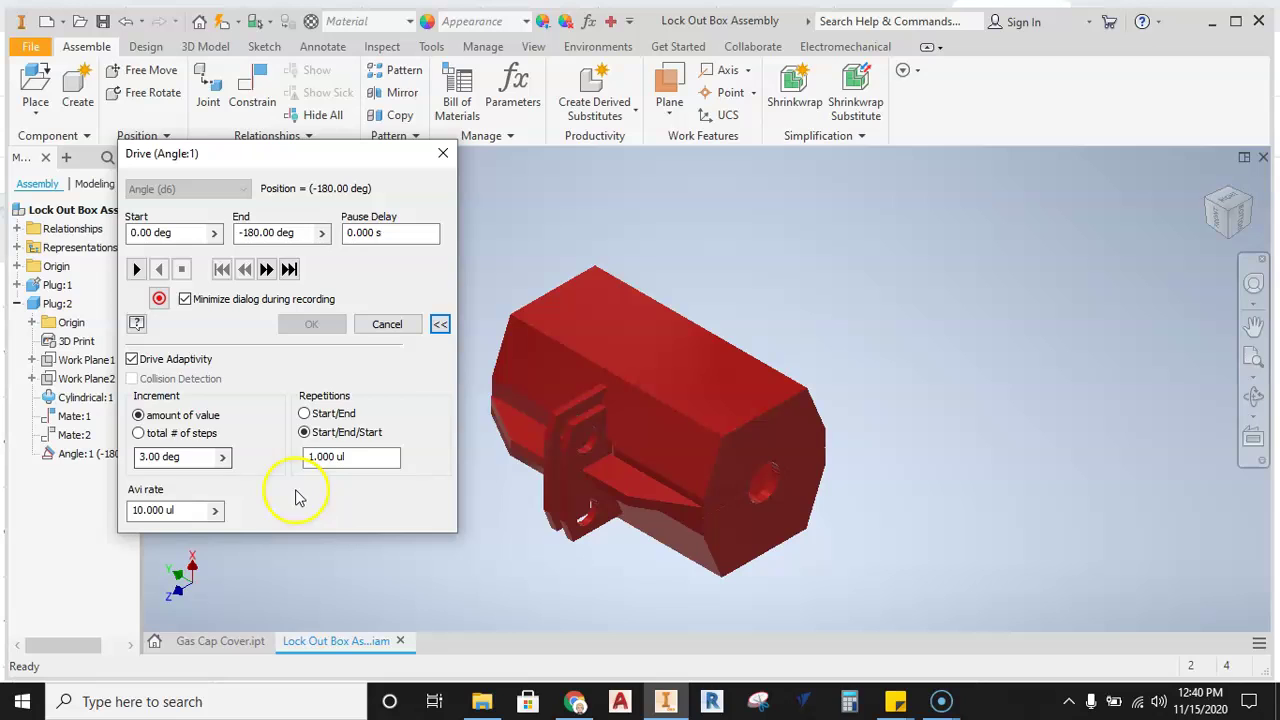
pyautogui.click(141, 456)
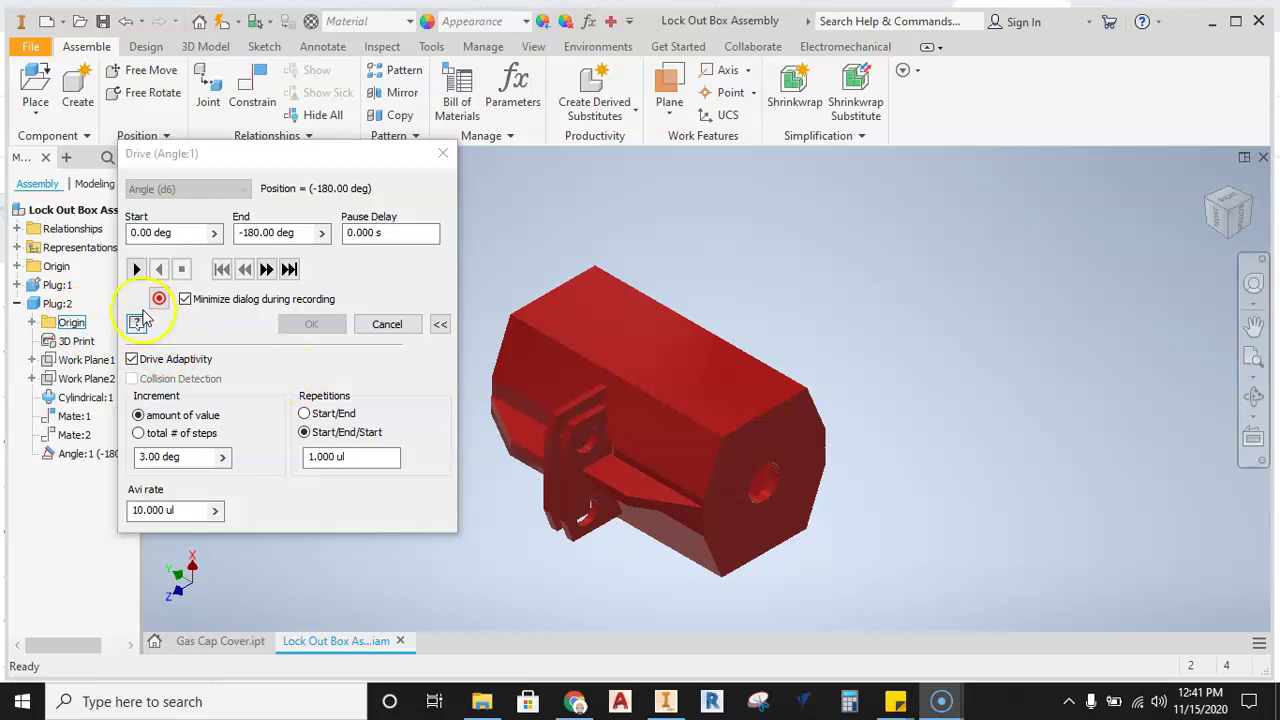
pyautogui.click(136, 269)
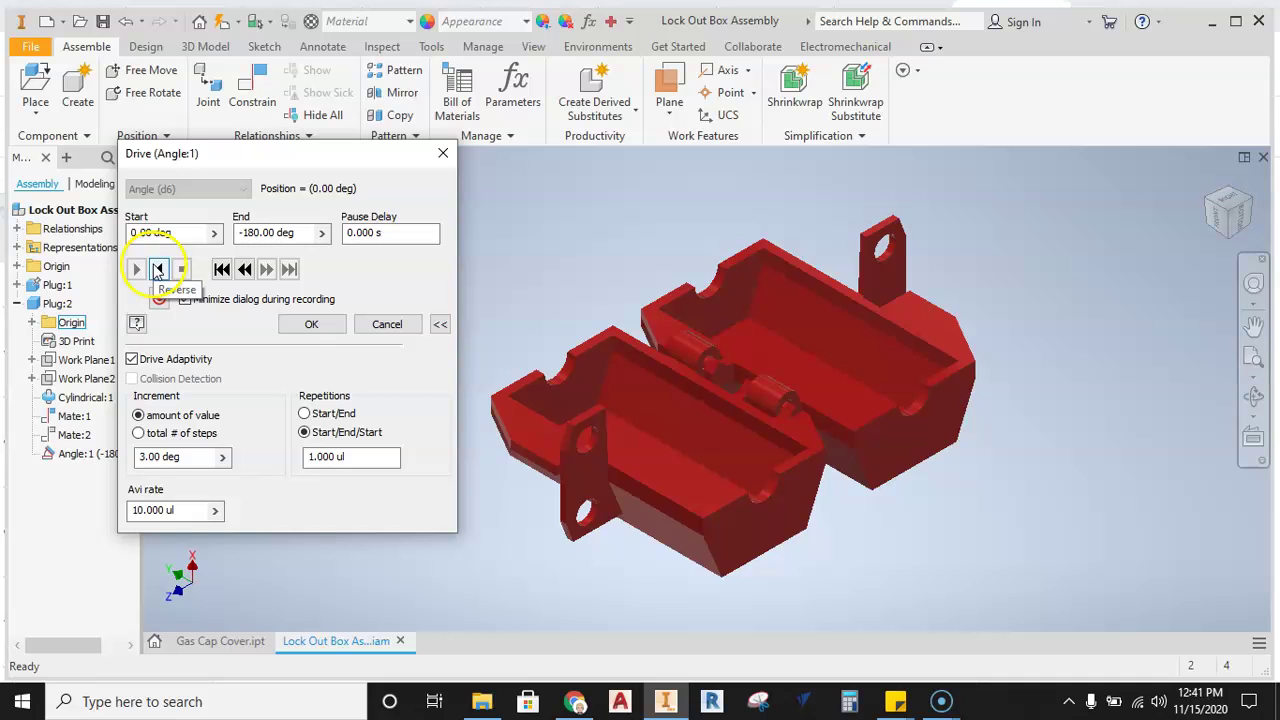
pyautogui.click(157, 269)
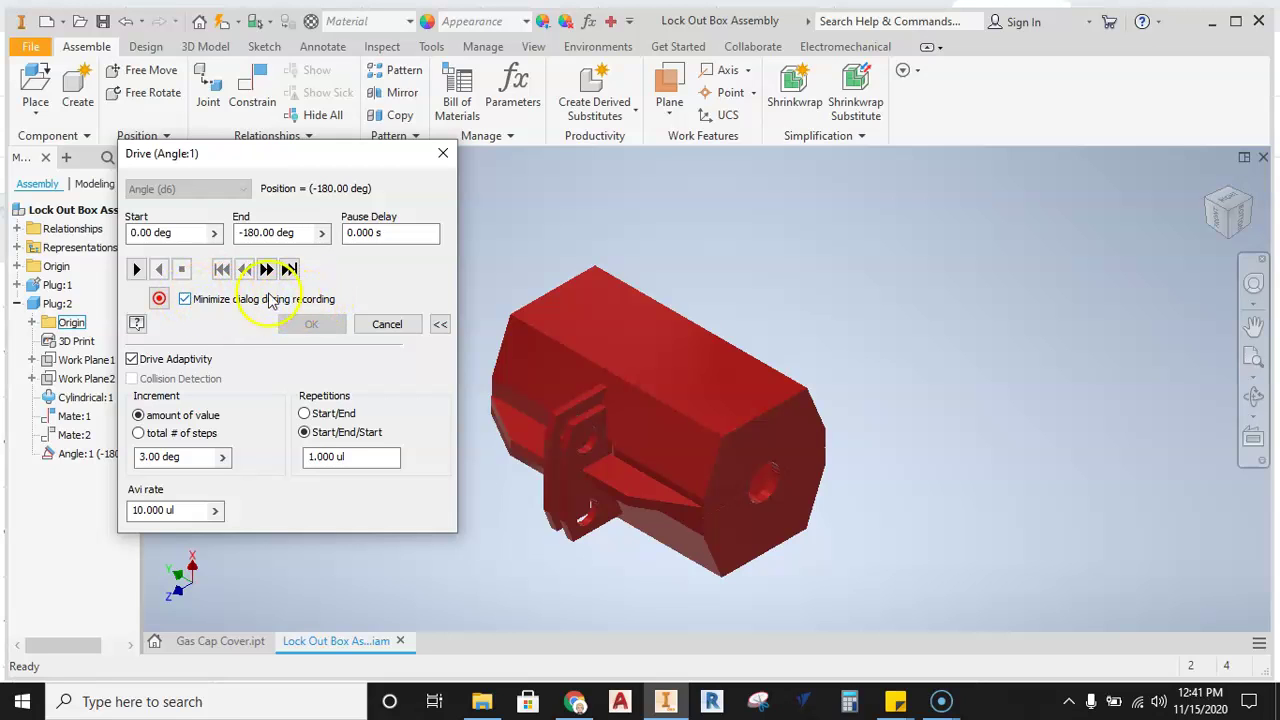
pyautogui.click(289, 269)
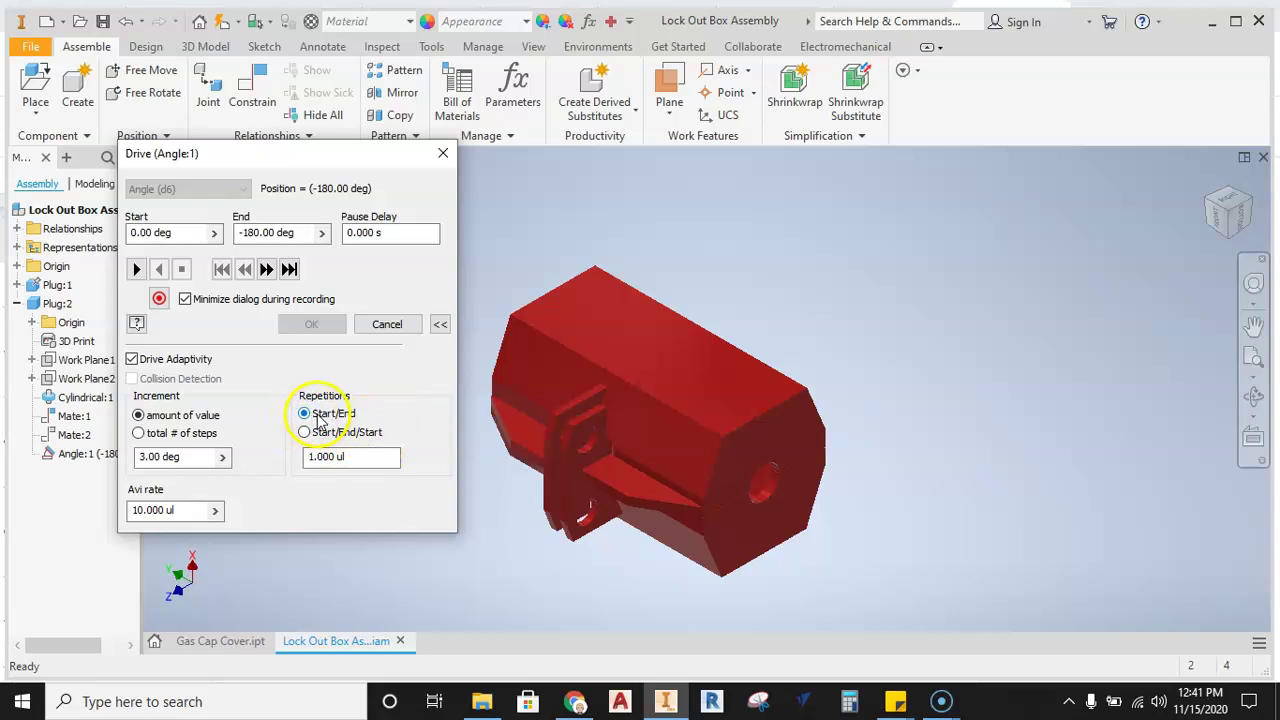
pyautogui.click(304, 432)
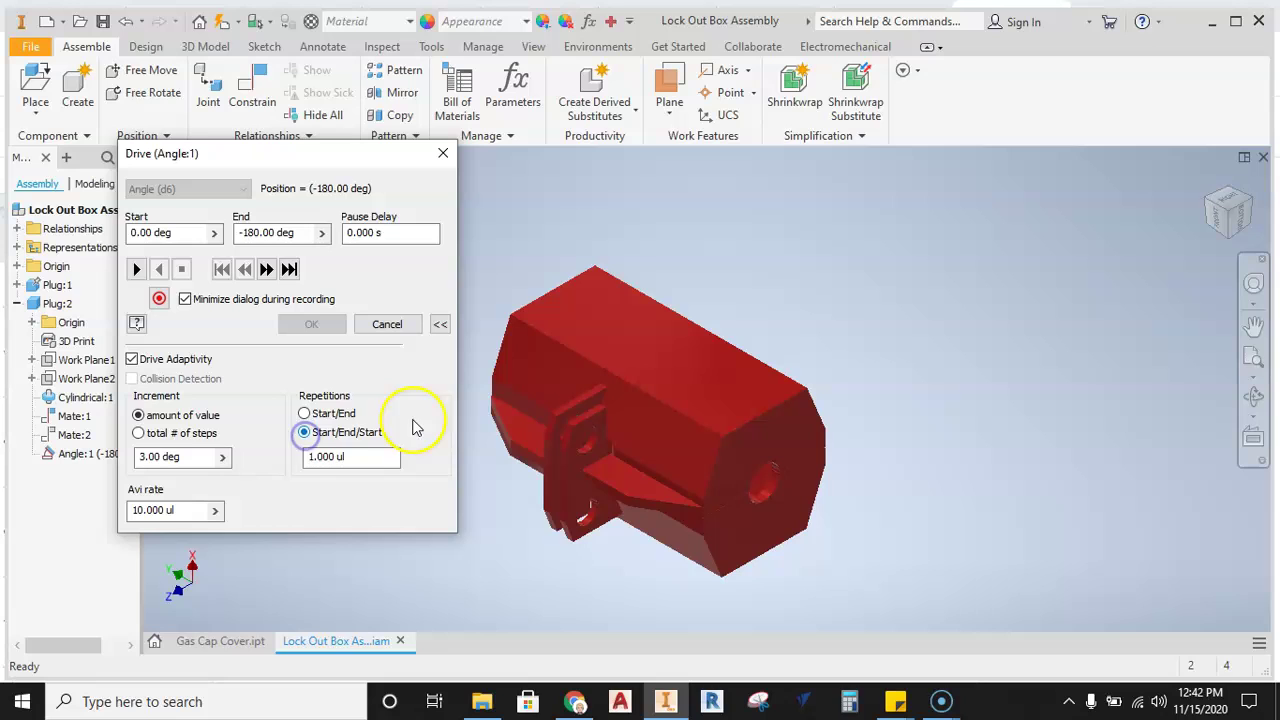
pyautogui.click(304, 413)
pyautogui.click(305, 432)
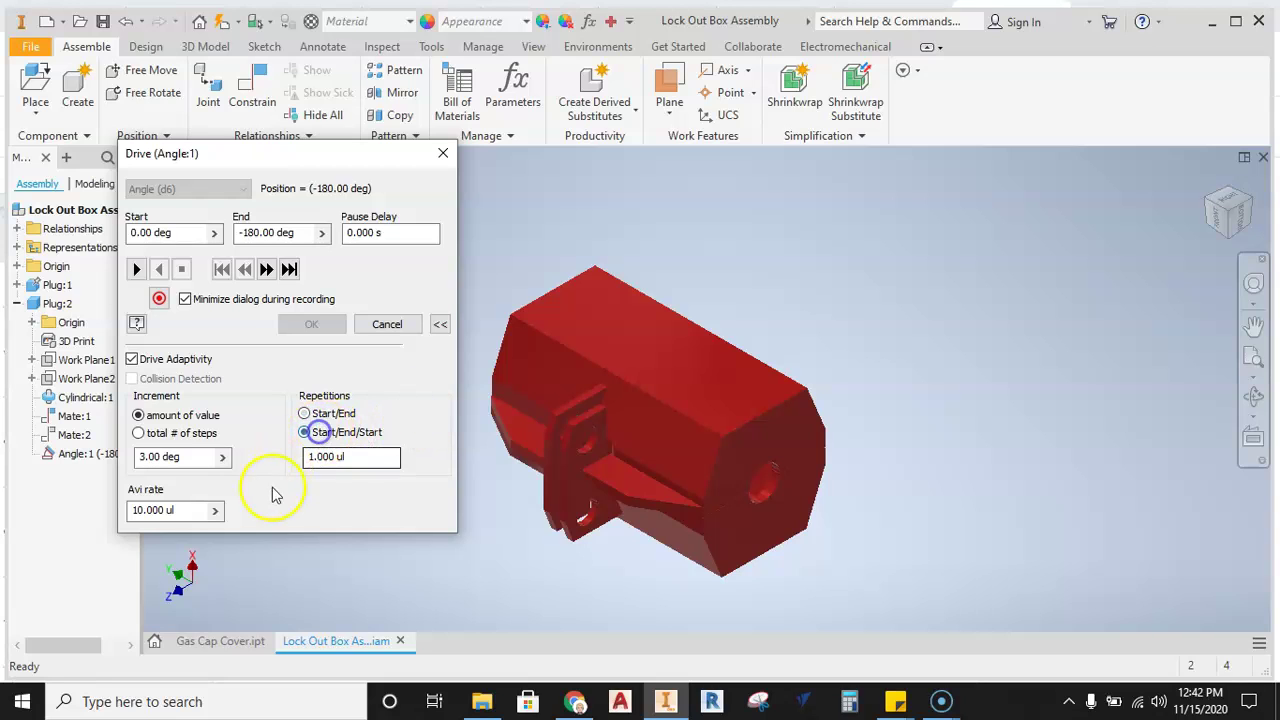
pyautogui.click(354, 514)
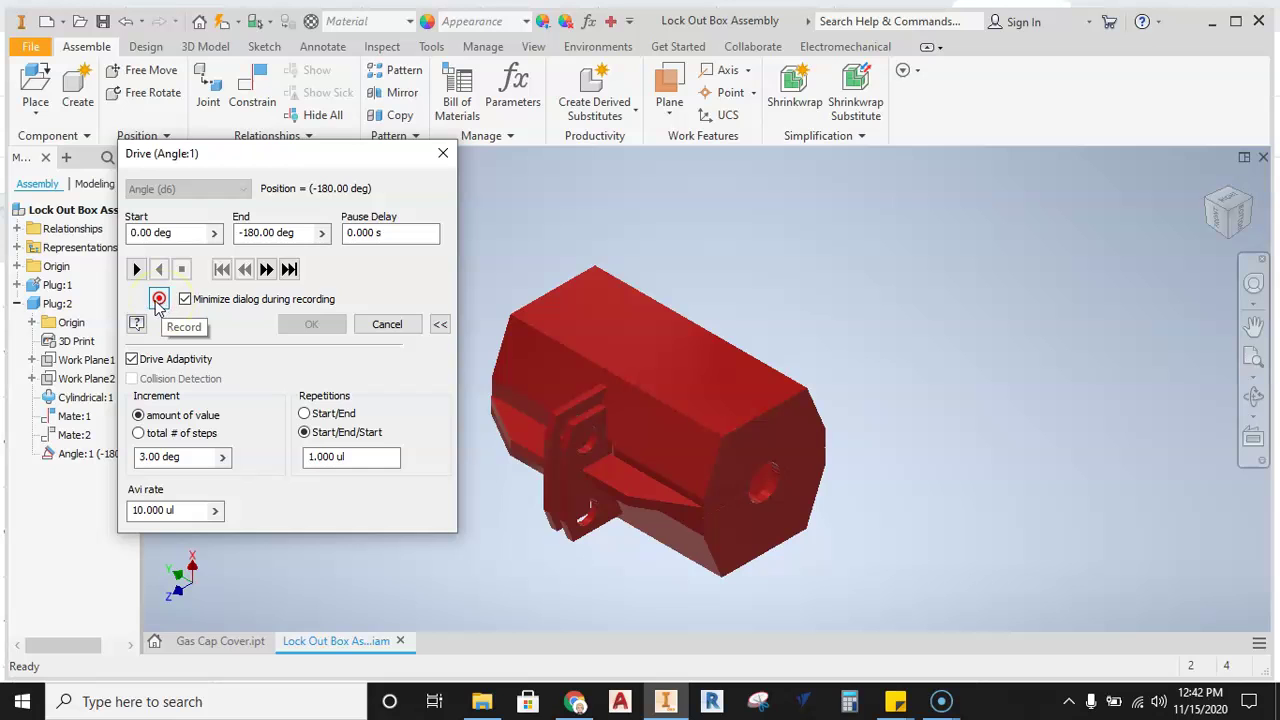
# - Start recording the drive and pick Desktop > Mechanical > Lock out Box as the save location
pyautogui.click(158, 300)
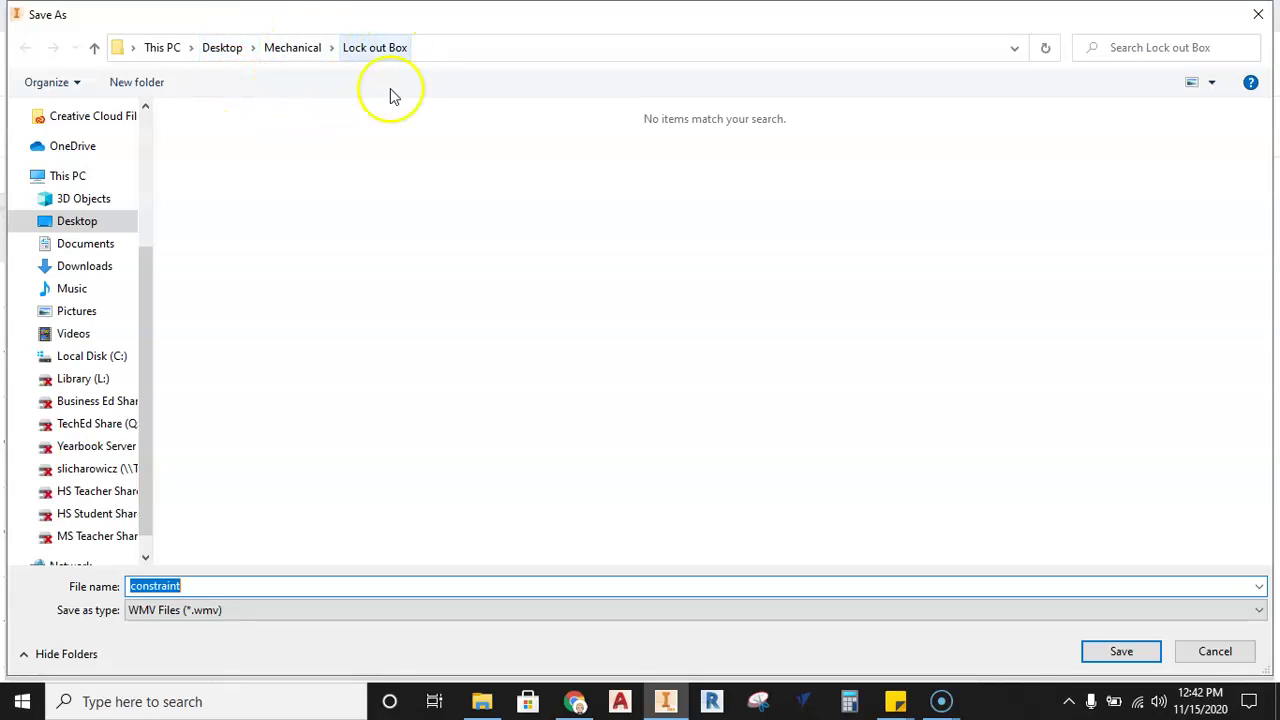
pyautogui.click(77, 222)
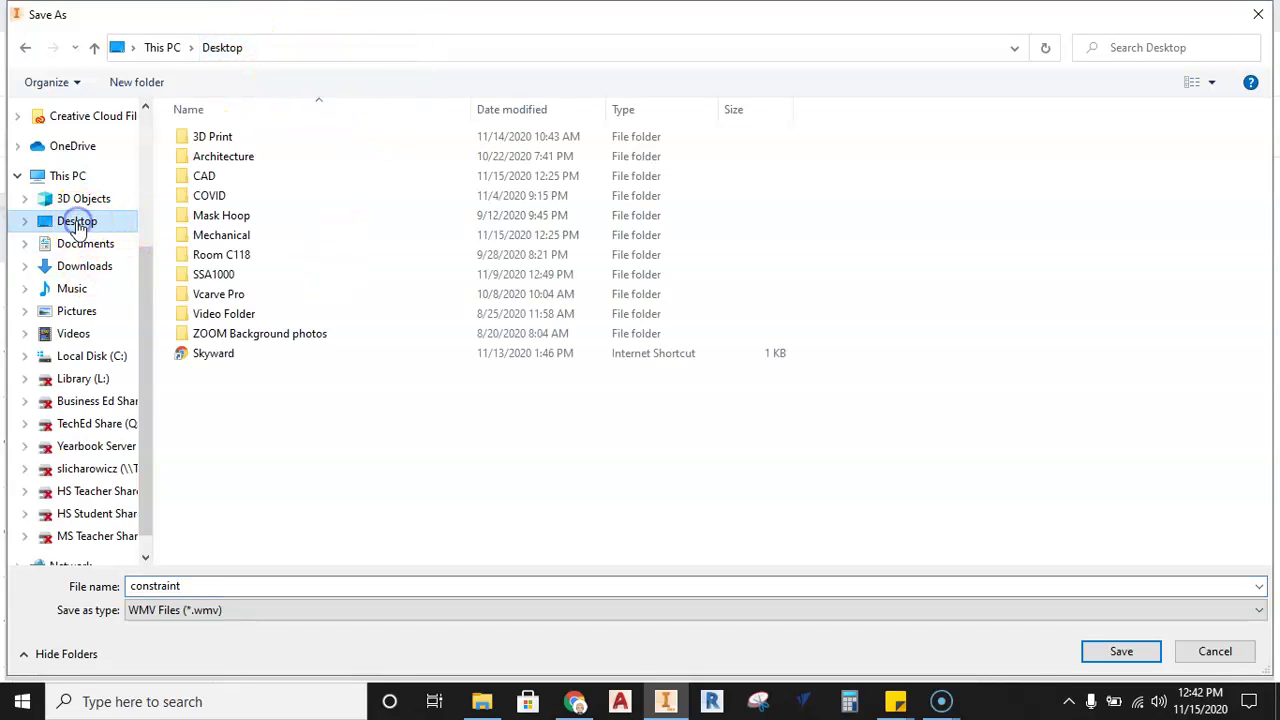
pyautogui.doubleClick(212, 236)
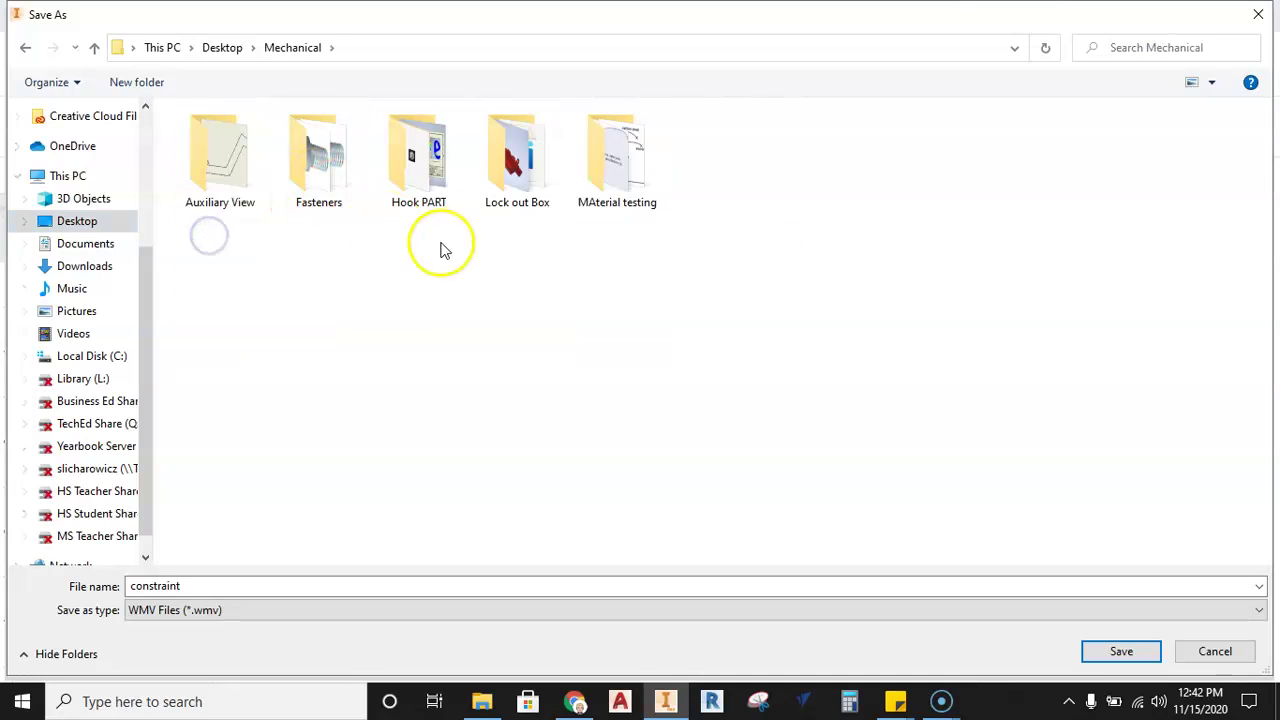
pyautogui.doubleClick(512, 165)
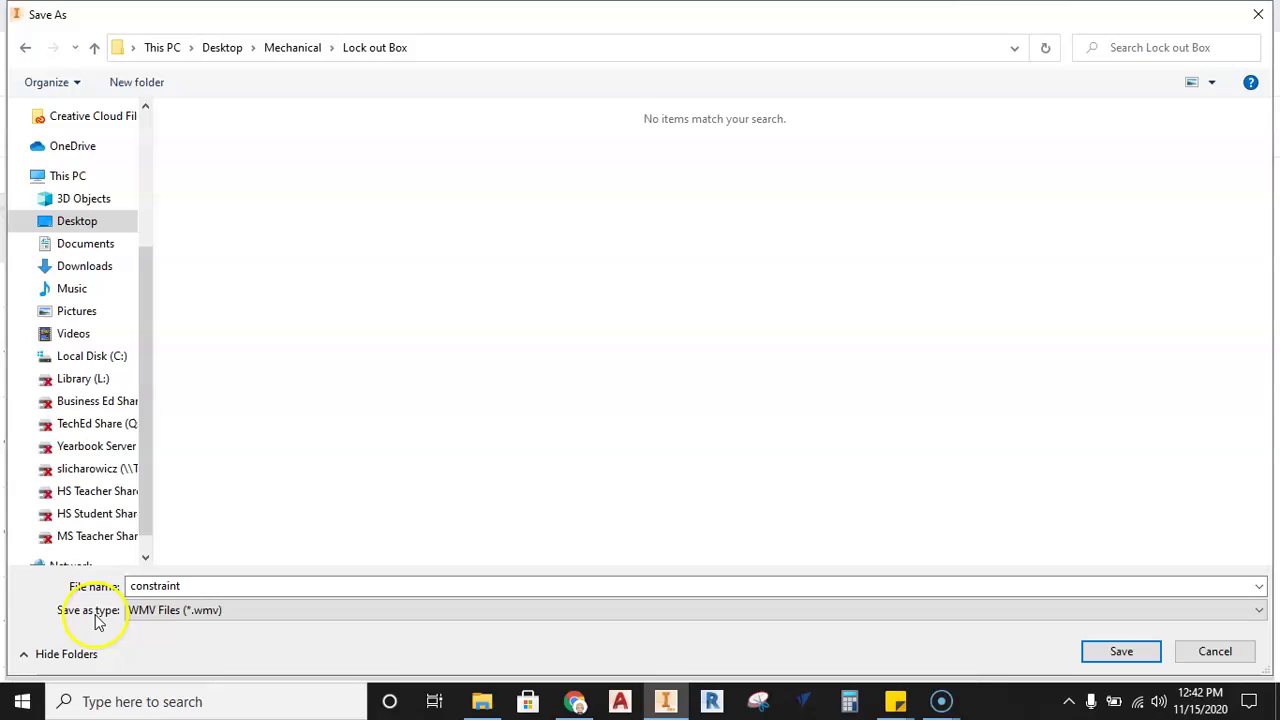
# - Save the recording as an AVI file named LOCK OUT BOX 2
pyautogui.click(252, 612)
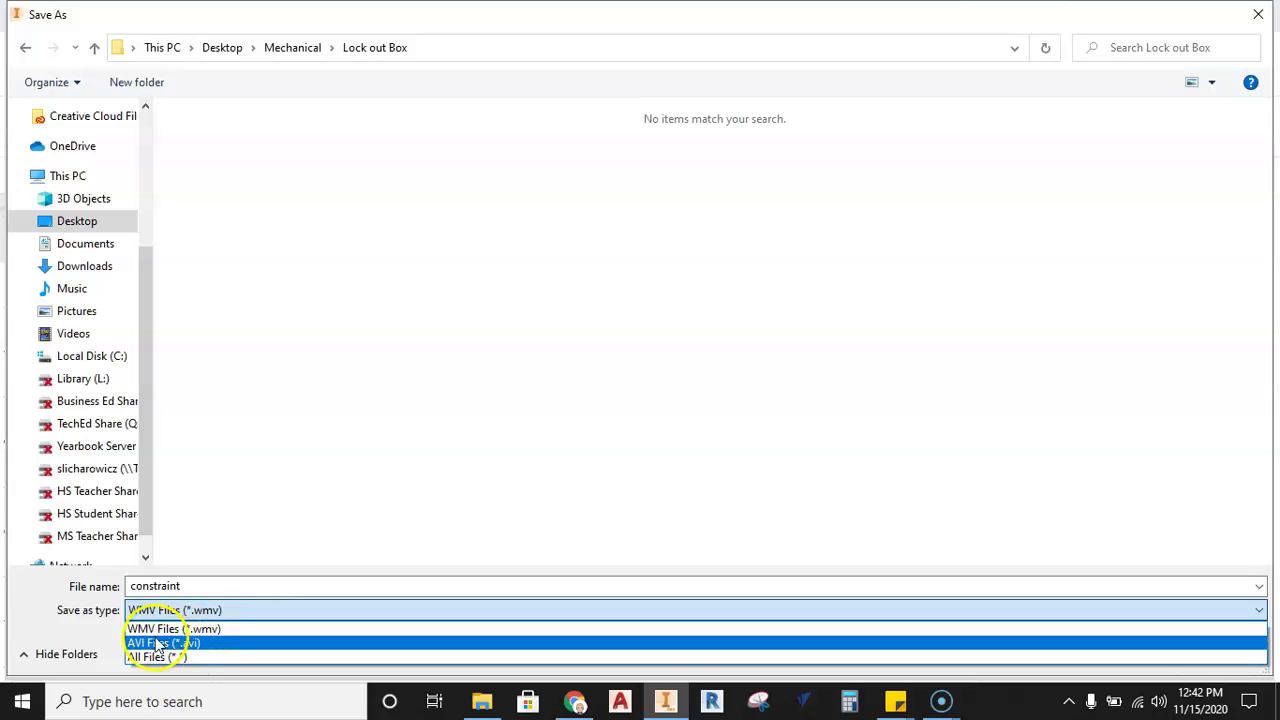
pyautogui.click(168, 644)
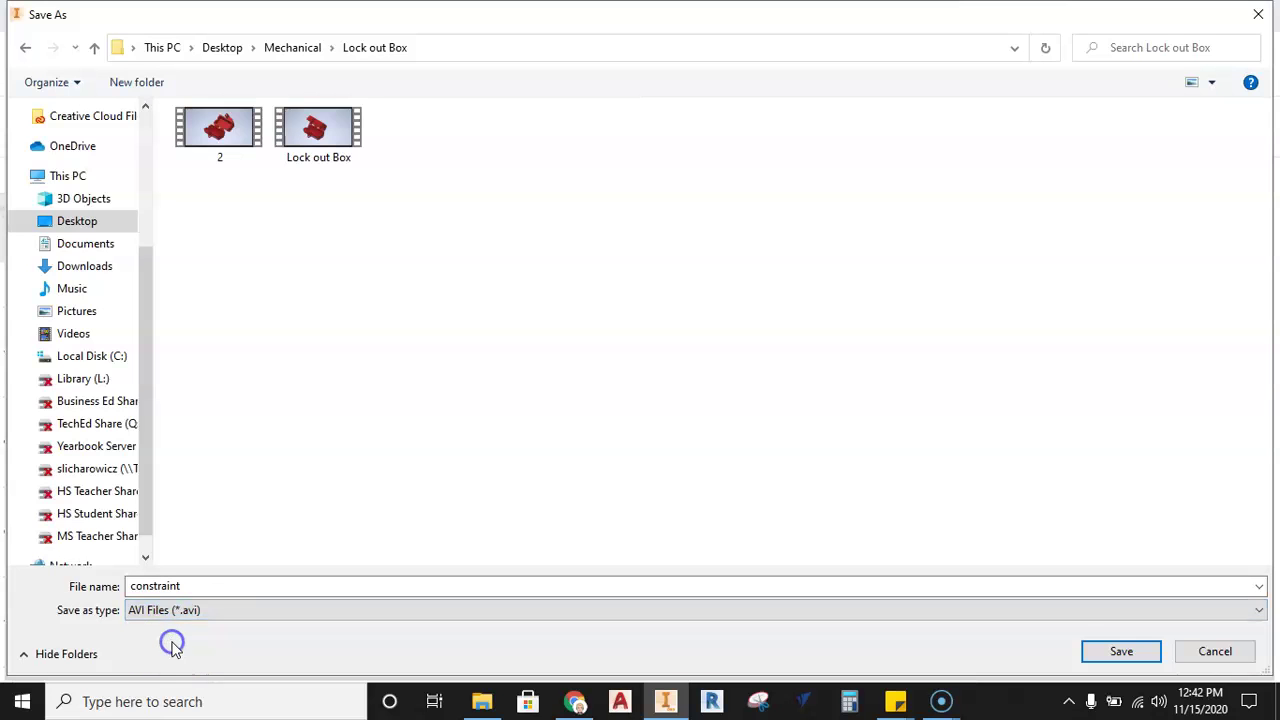
pyautogui.doubleClick(224, 585)
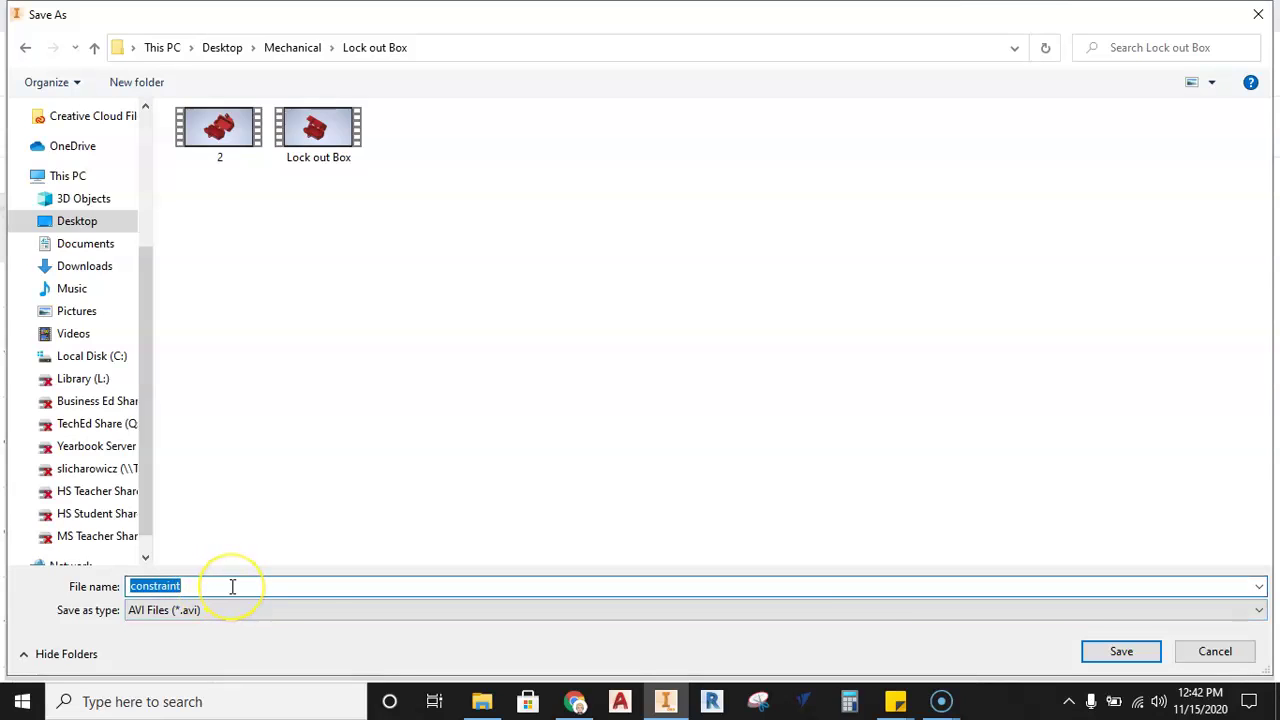
pyautogui.write('L')
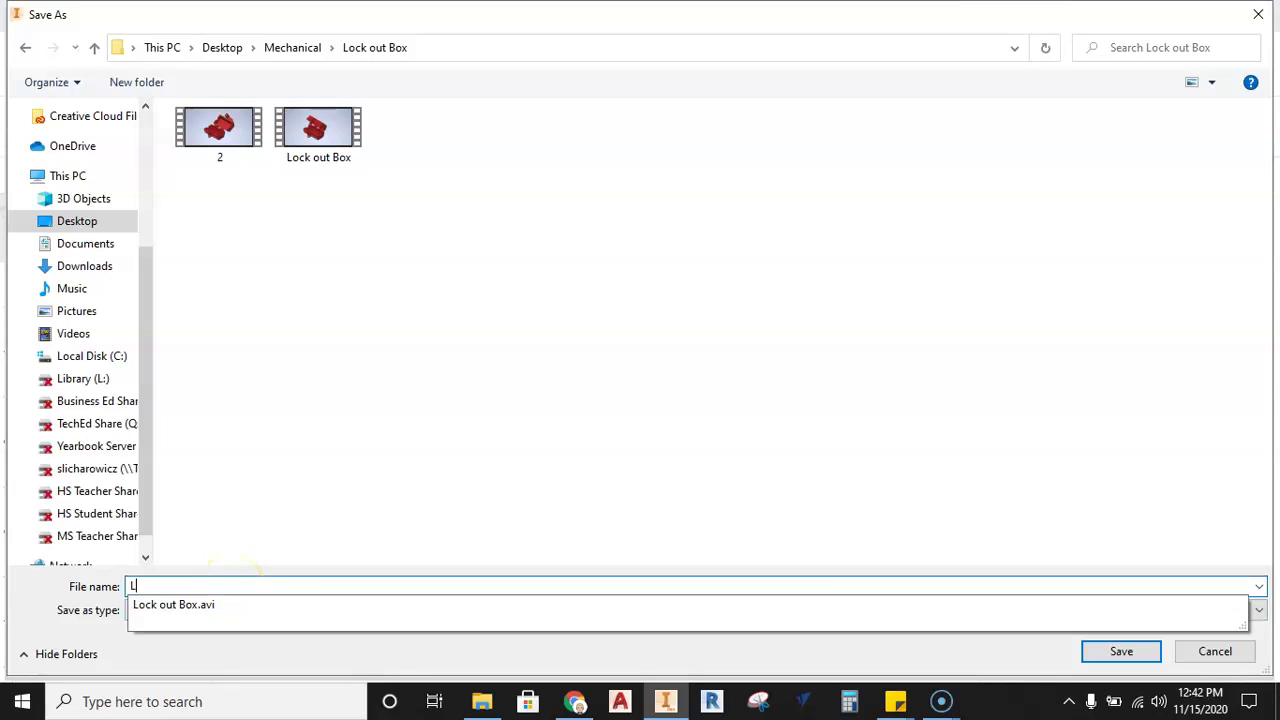
pyautogui.write('OCK OUT BOX 2')
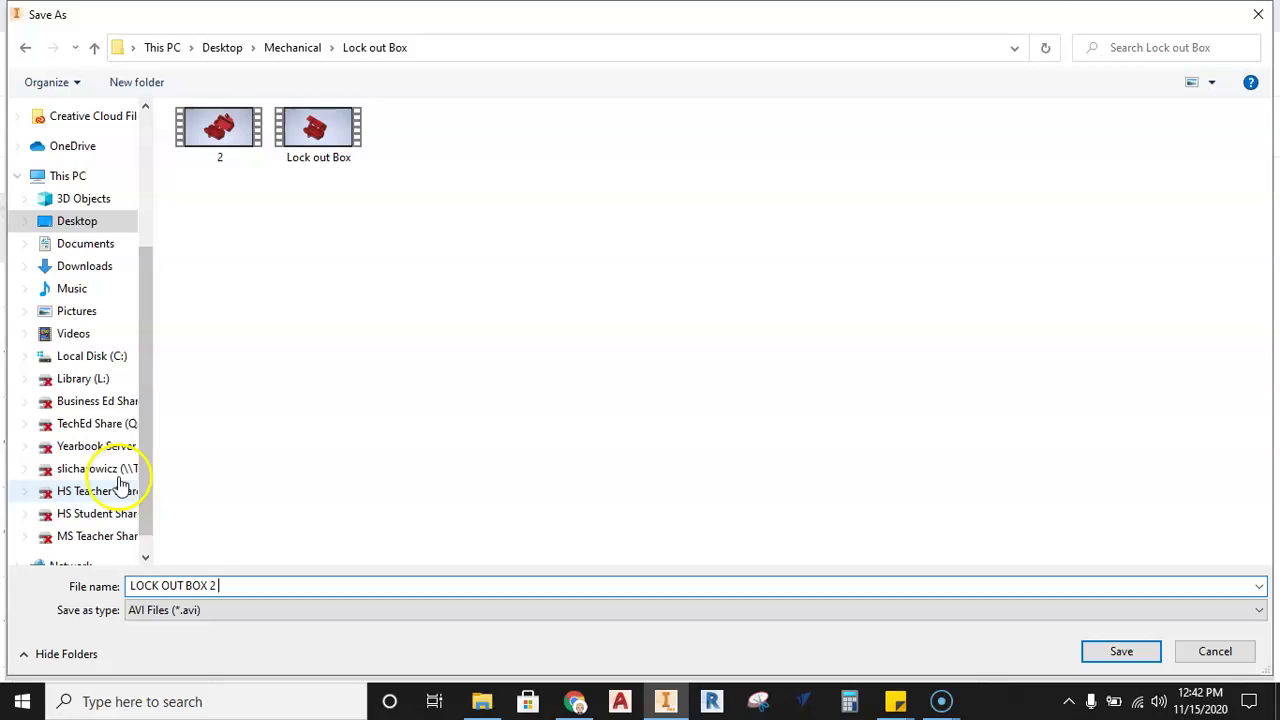
pyautogui.click(1121, 651)
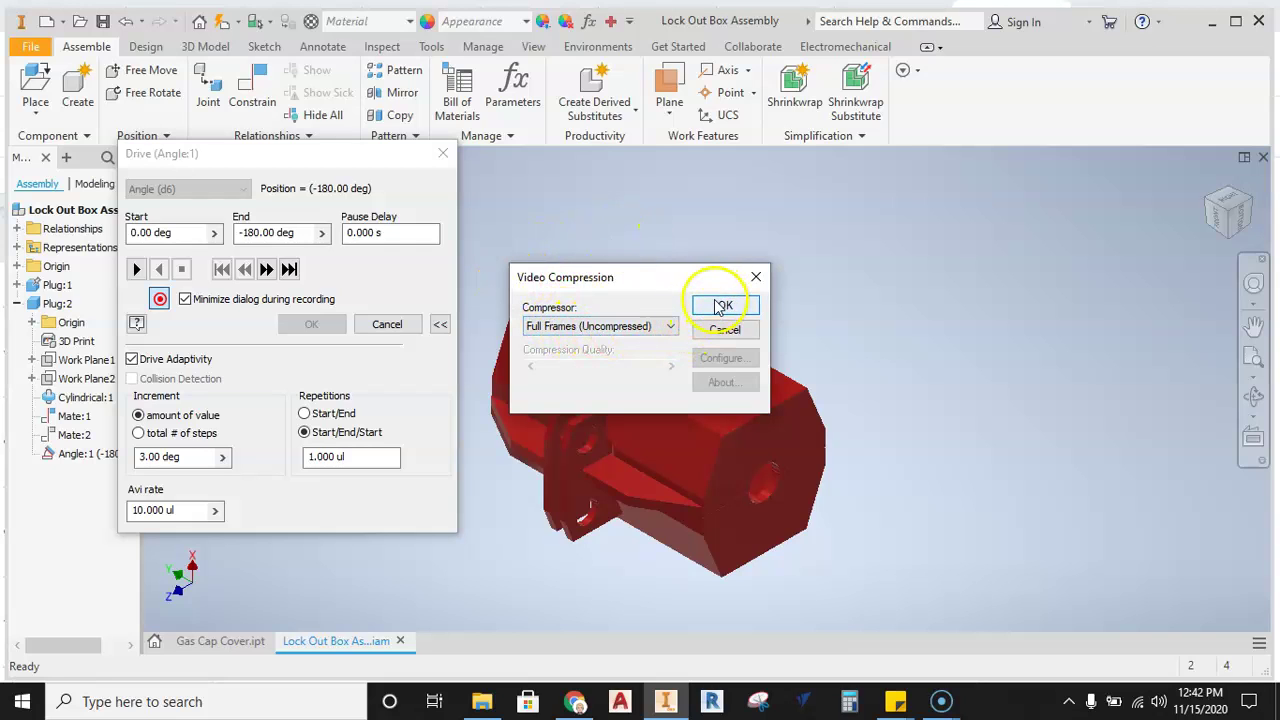
# - Keep Full Frames (Uncompressed) as the video compressor and confirm
pyautogui.click(670, 327)
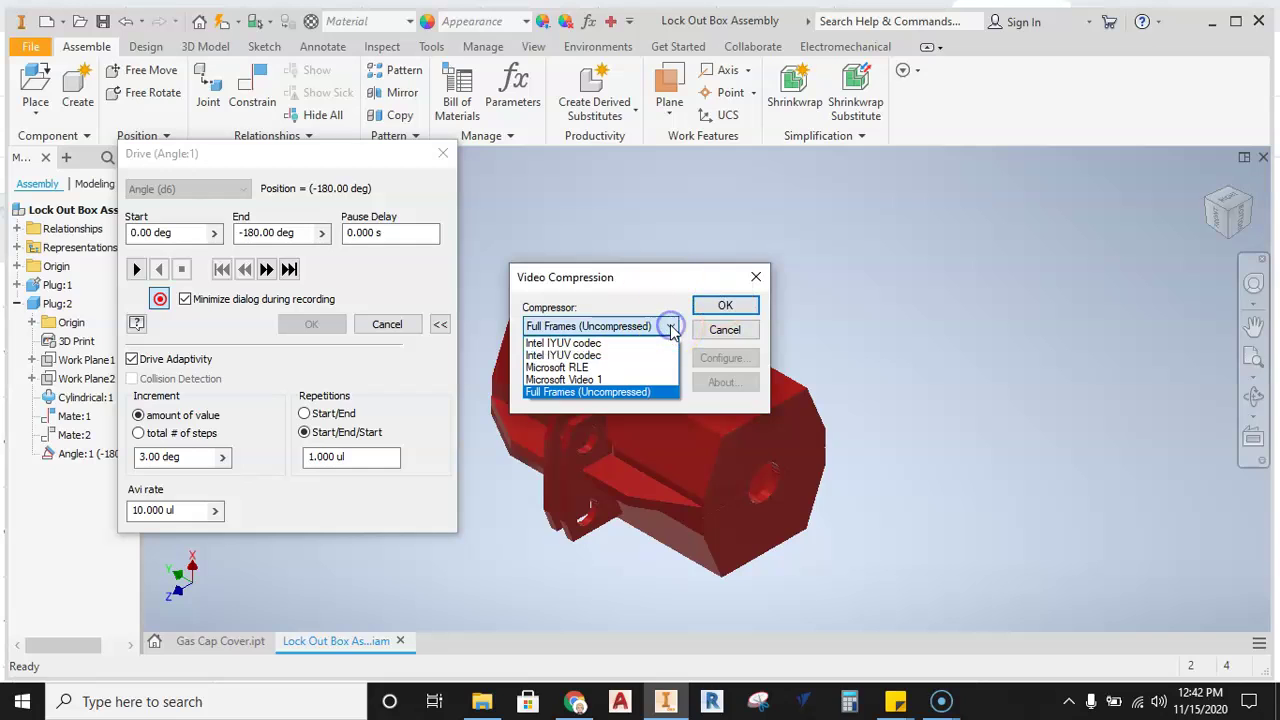
pyautogui.click(670, 303)
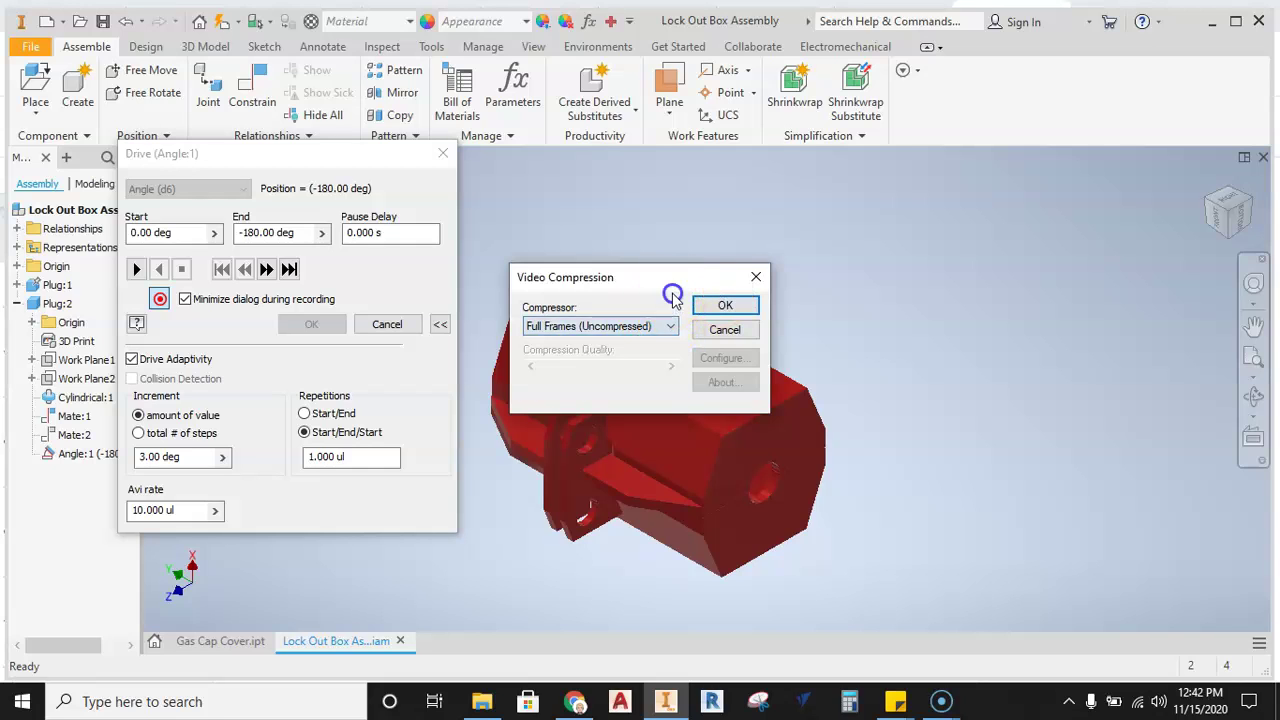
pyautogui.click(723, 305)
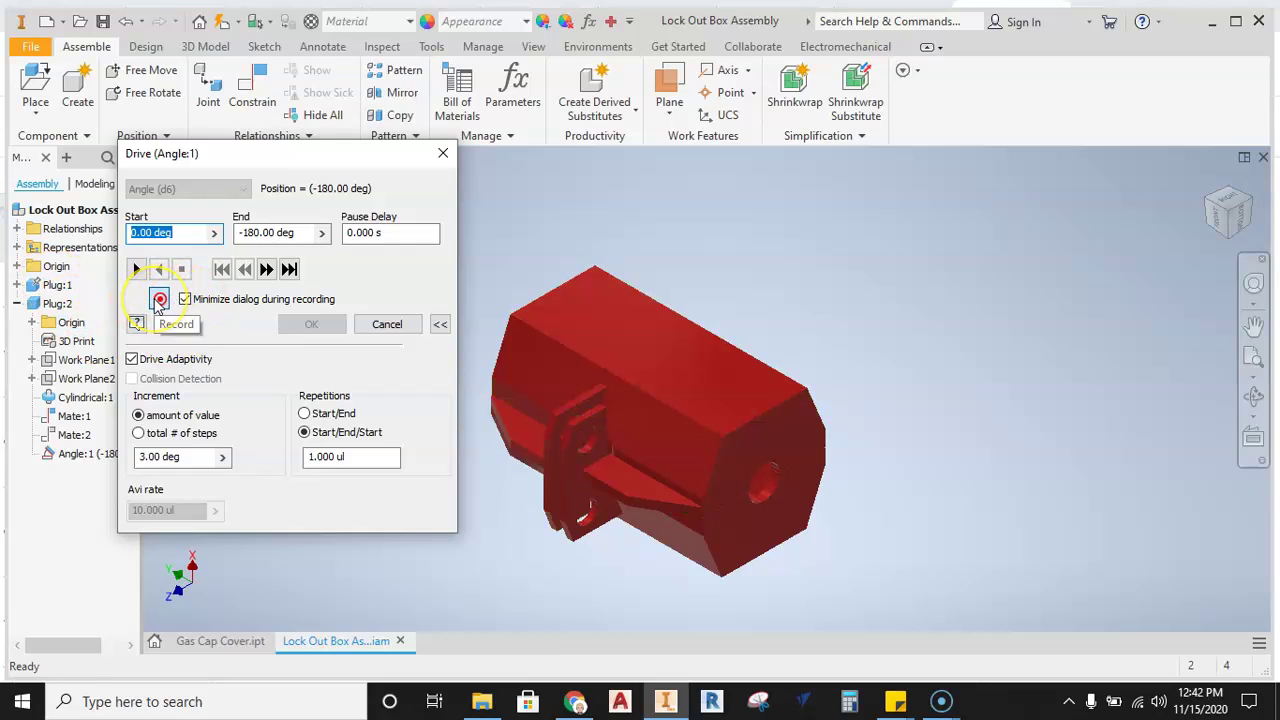
# - With Record on, drive Angle:1 forward, reverse, then forward again, and close the Drive dialog
pyautogui.click(159, 300)
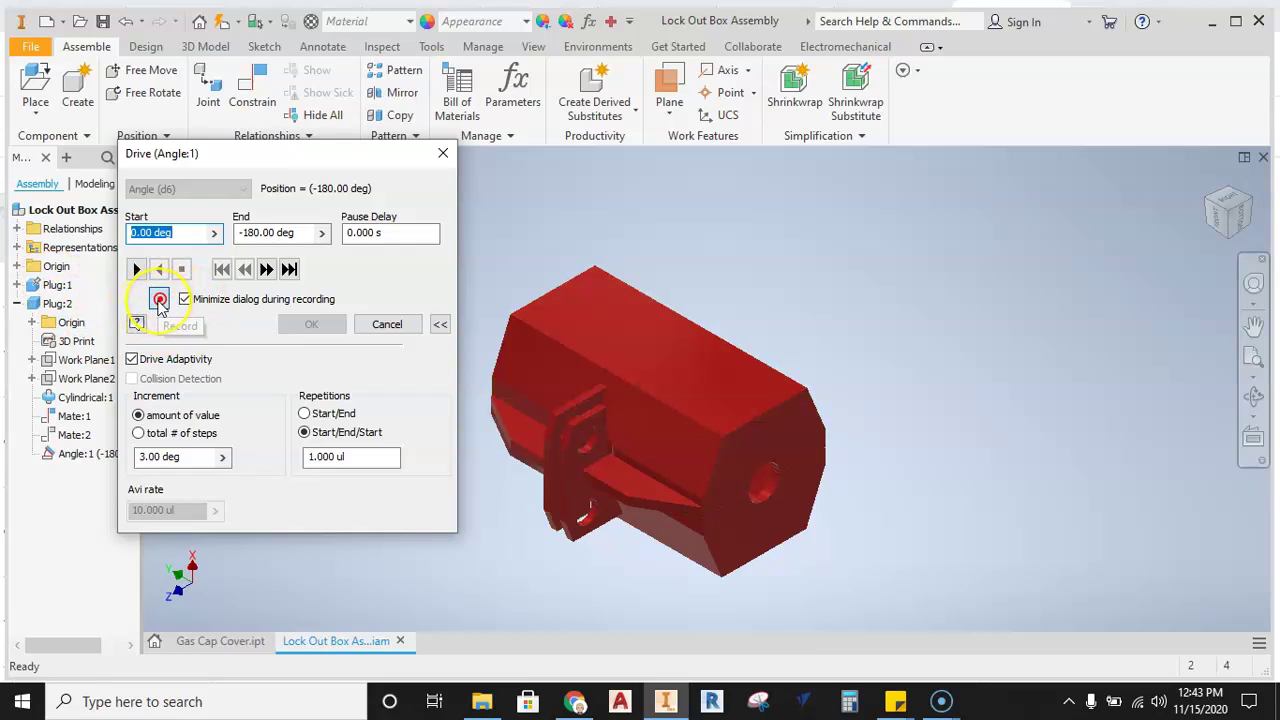
pyautogui.click(133, 270)
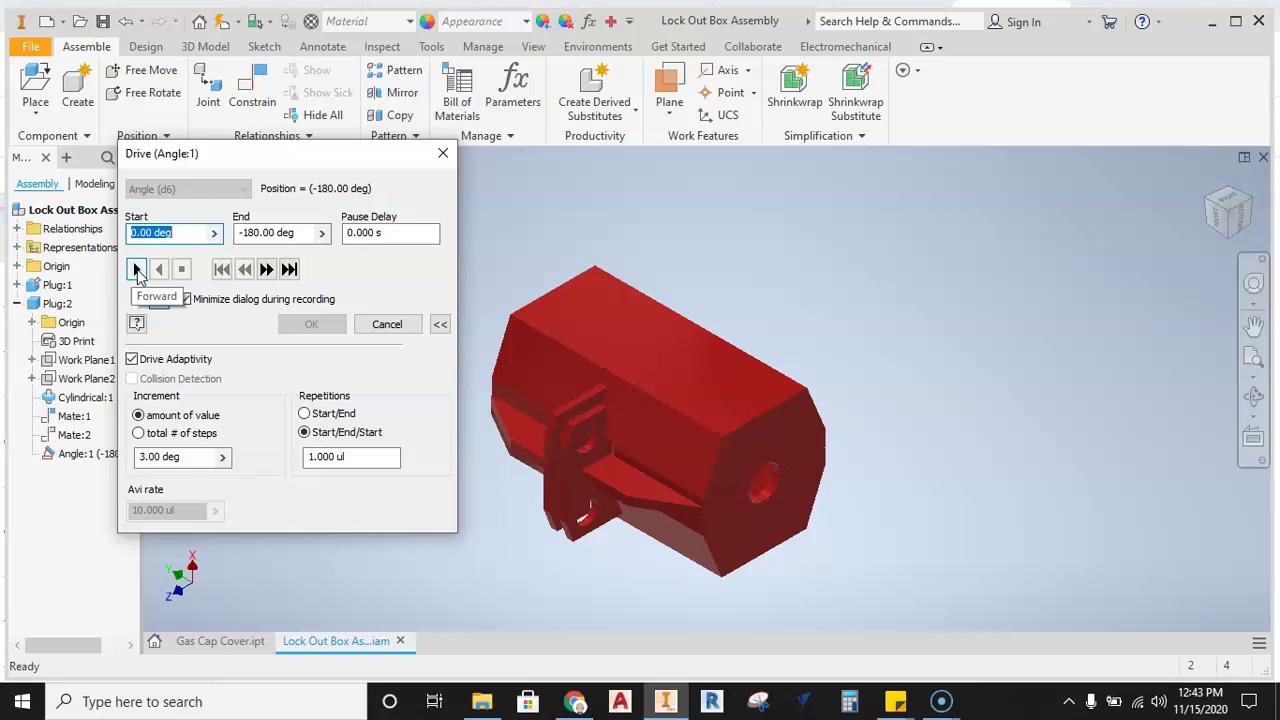
pyautogui.click(136, 270)
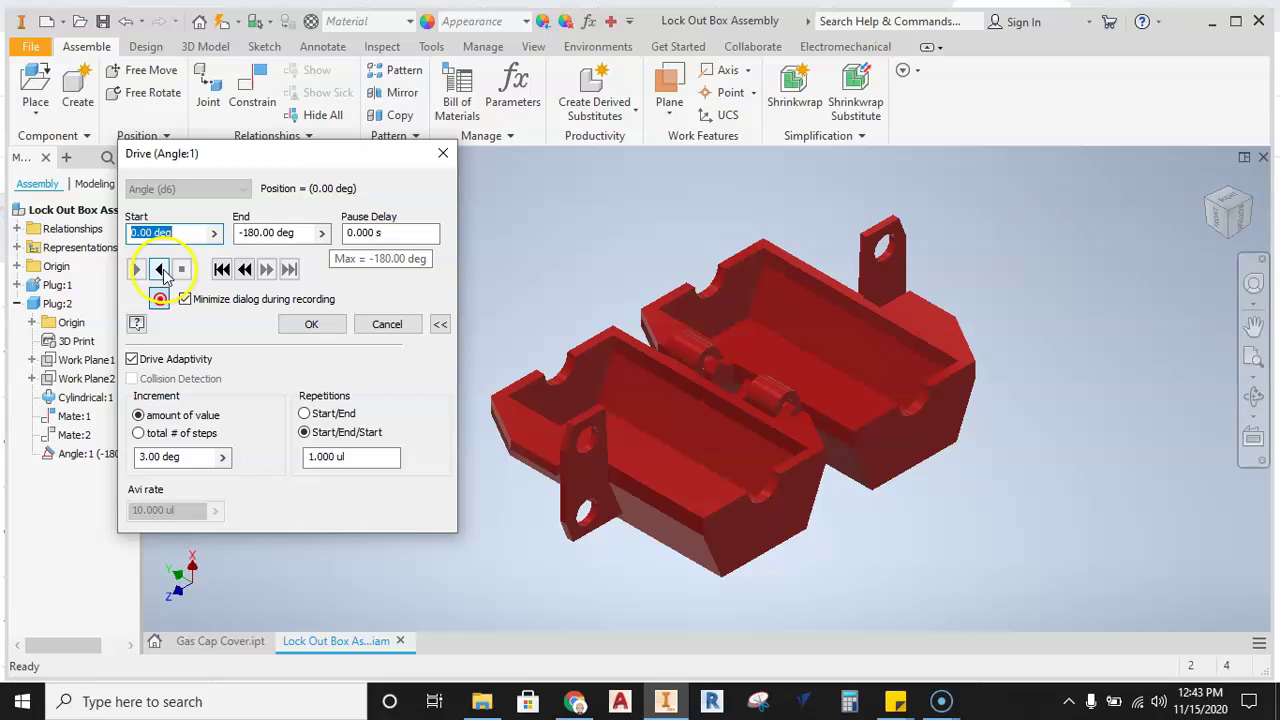
pyautogui.click(157, 271)
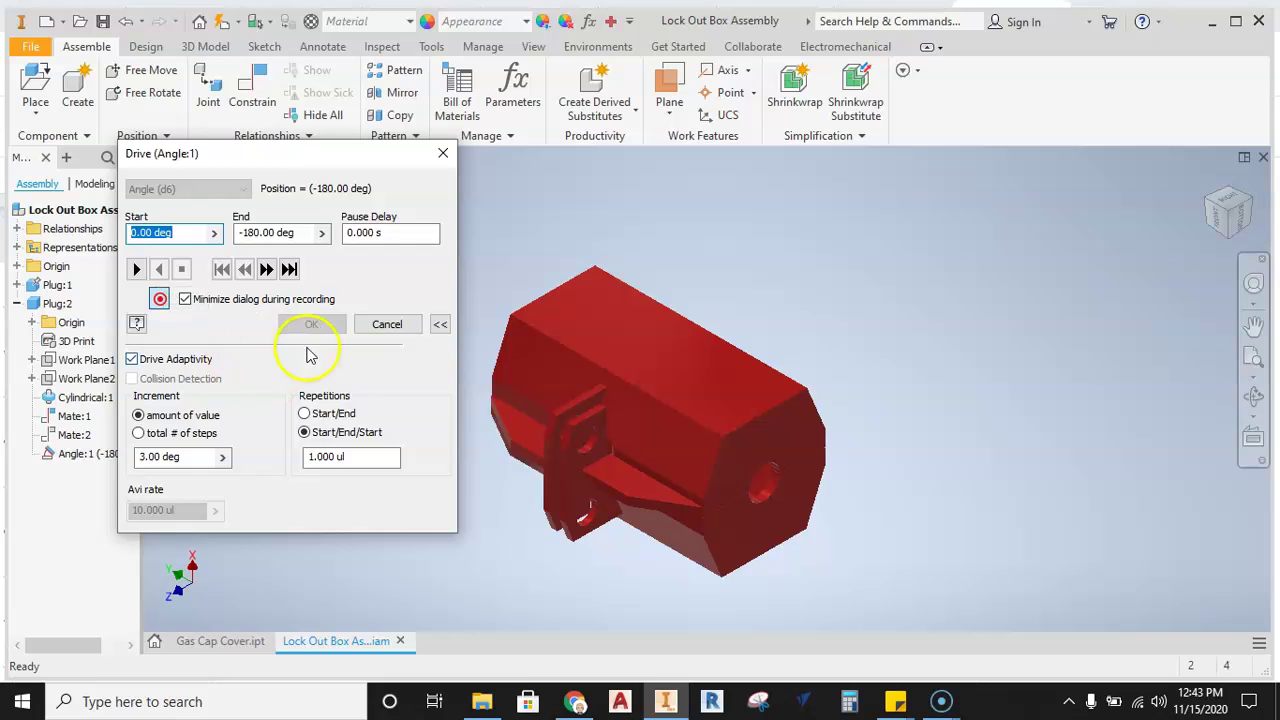
pyautogui.click(137, 270)
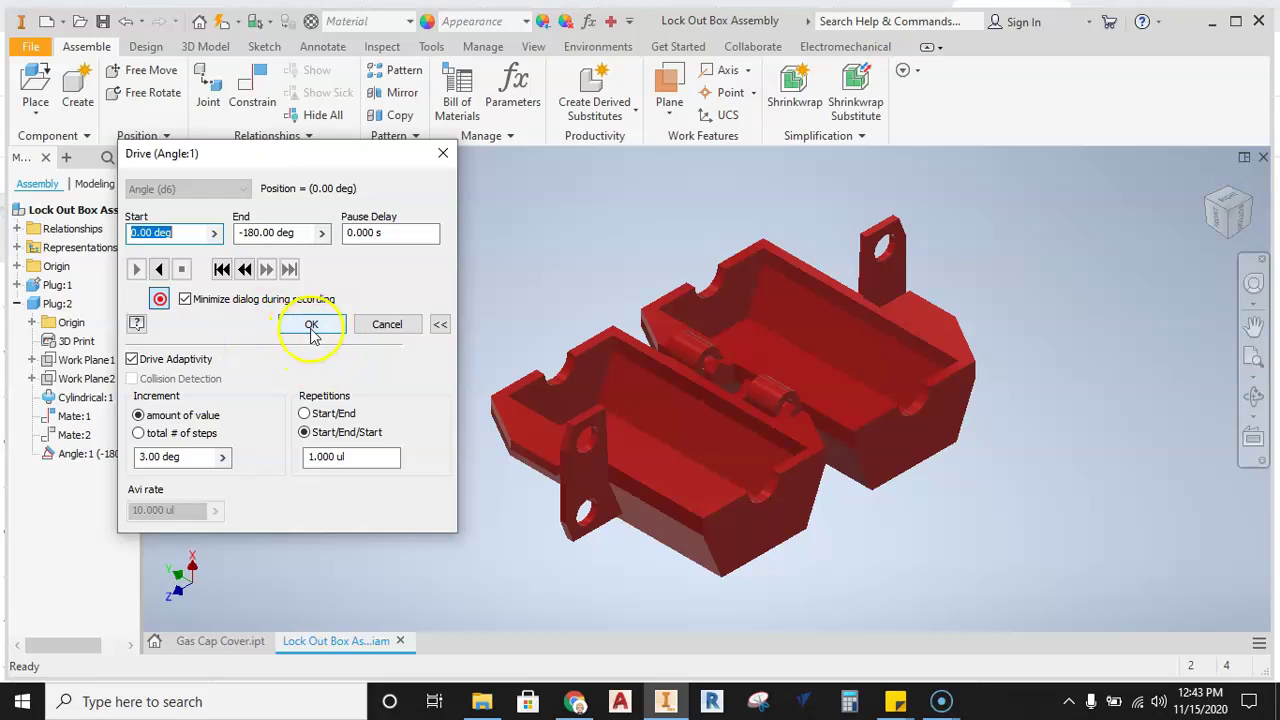
pyautogui.click(311, 325)
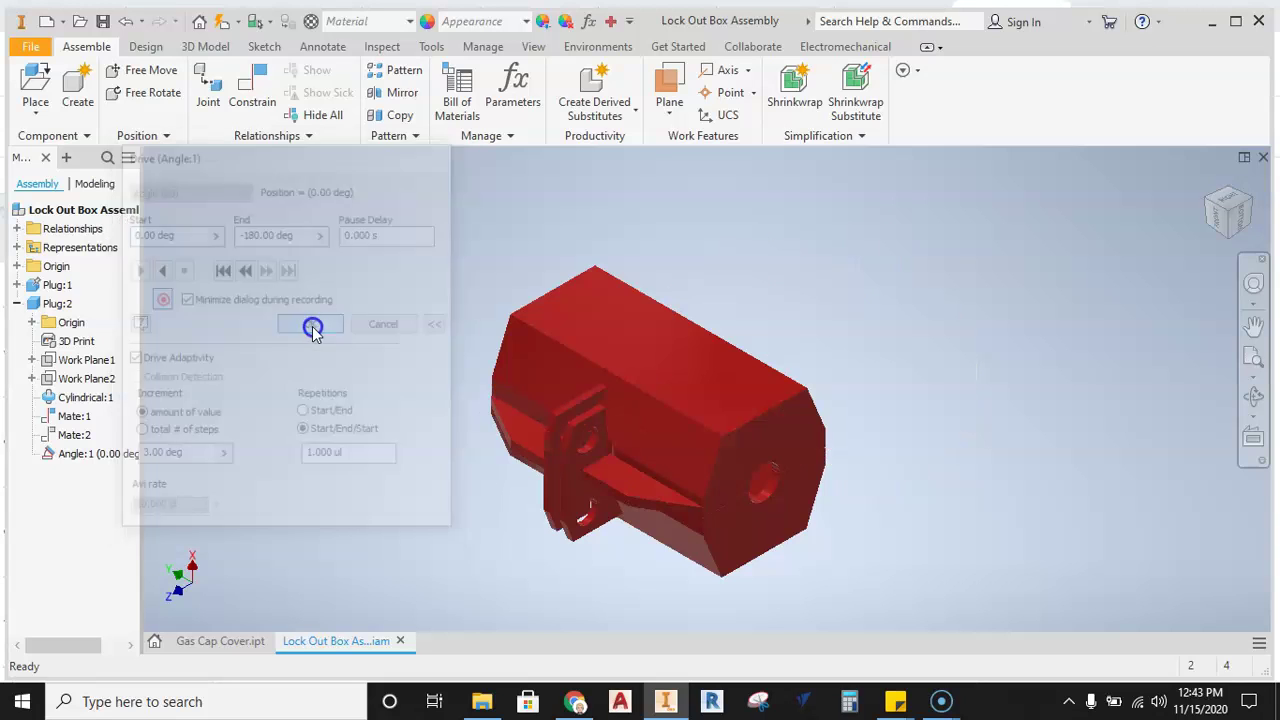
# - Play the LOCK OUT BOX 2 video in Movies & TV from the Lock out Box folder
pyautogui.click(482, 701)
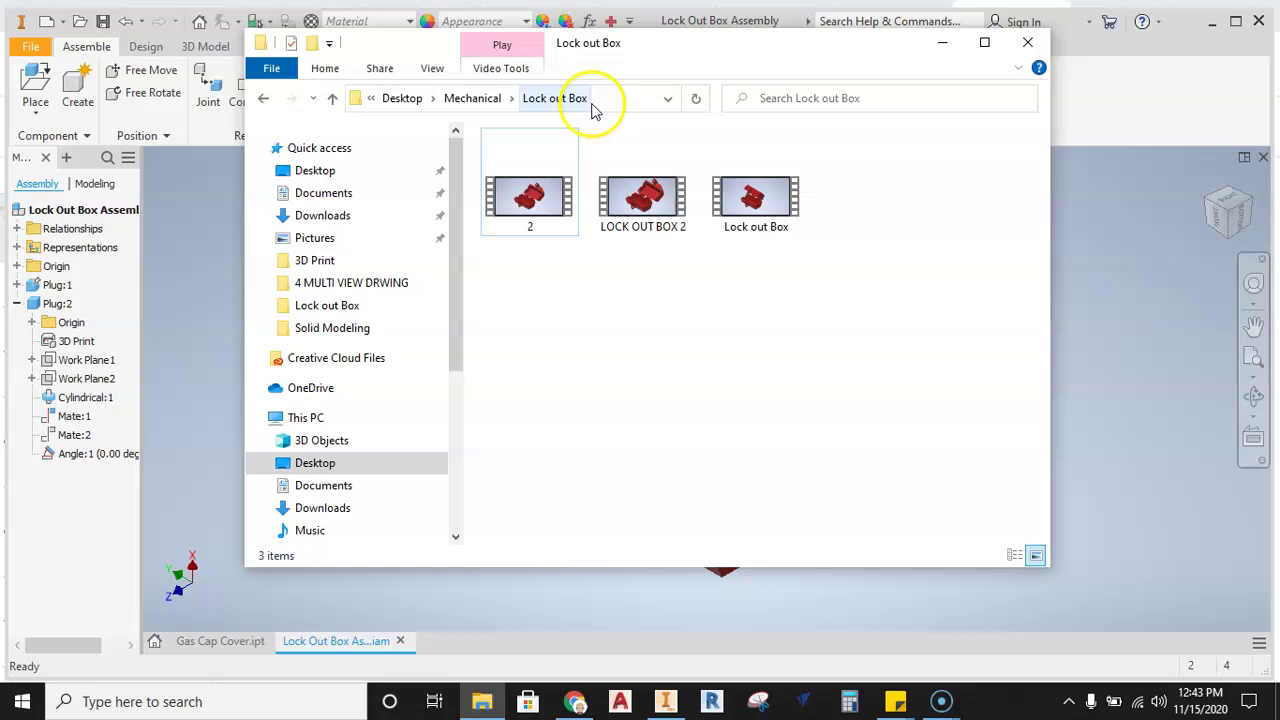
pyautogui.doubleClick(648, 208)
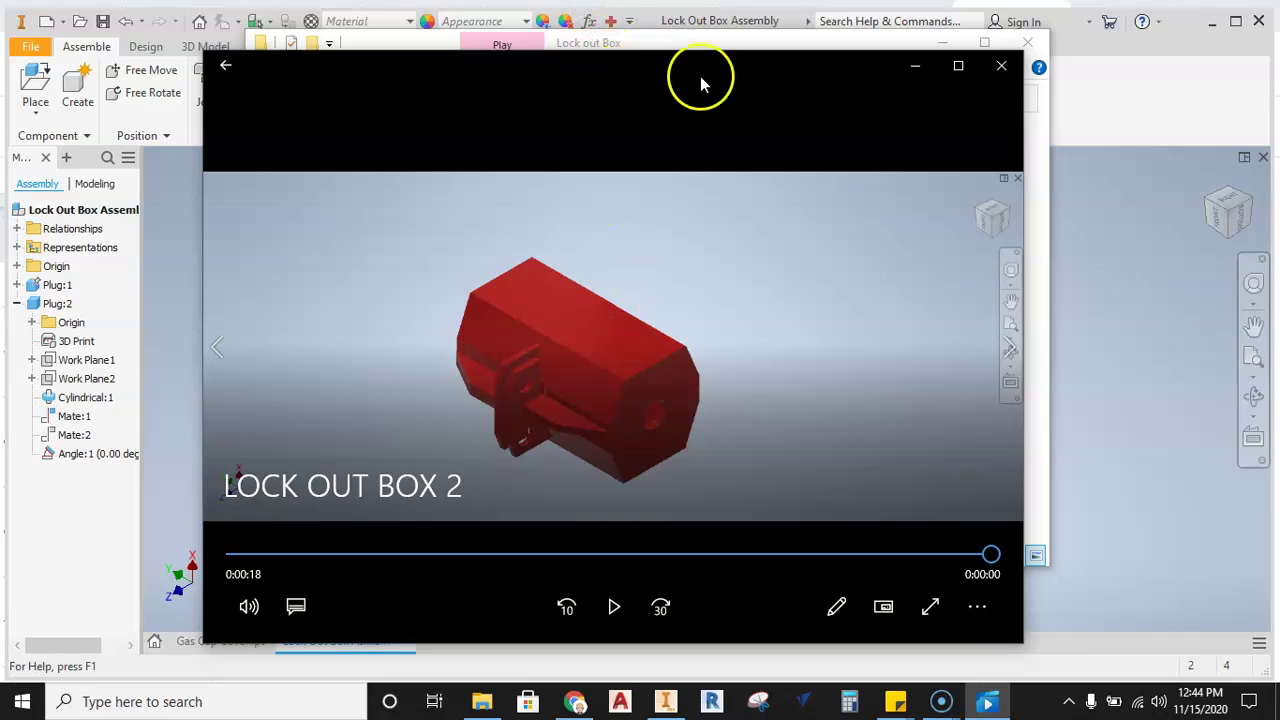
pyautogui.moveTo(738, 88); pyautogui.dragTo(861, 85)
# - Finish checking the Lock out Box folder's videos and bring the Inventor assembly to the front
pyautogui.click(812, 52)
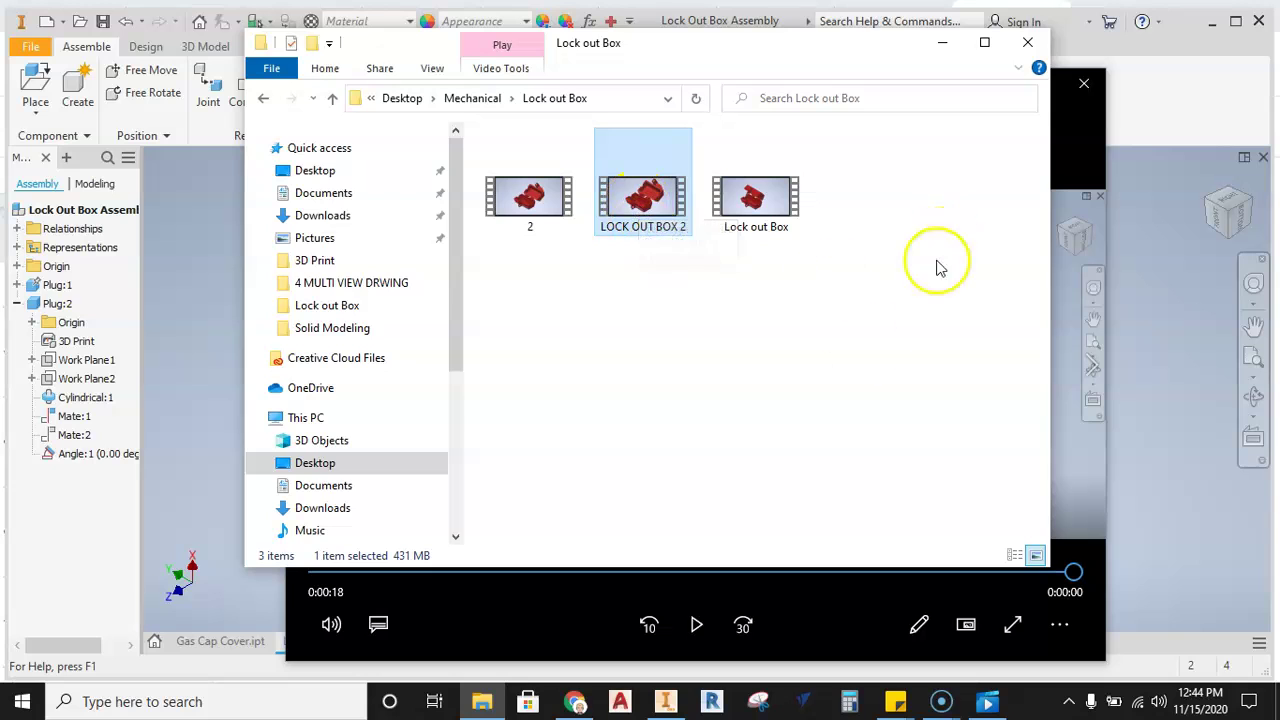
pyautogui.click(757, 437)
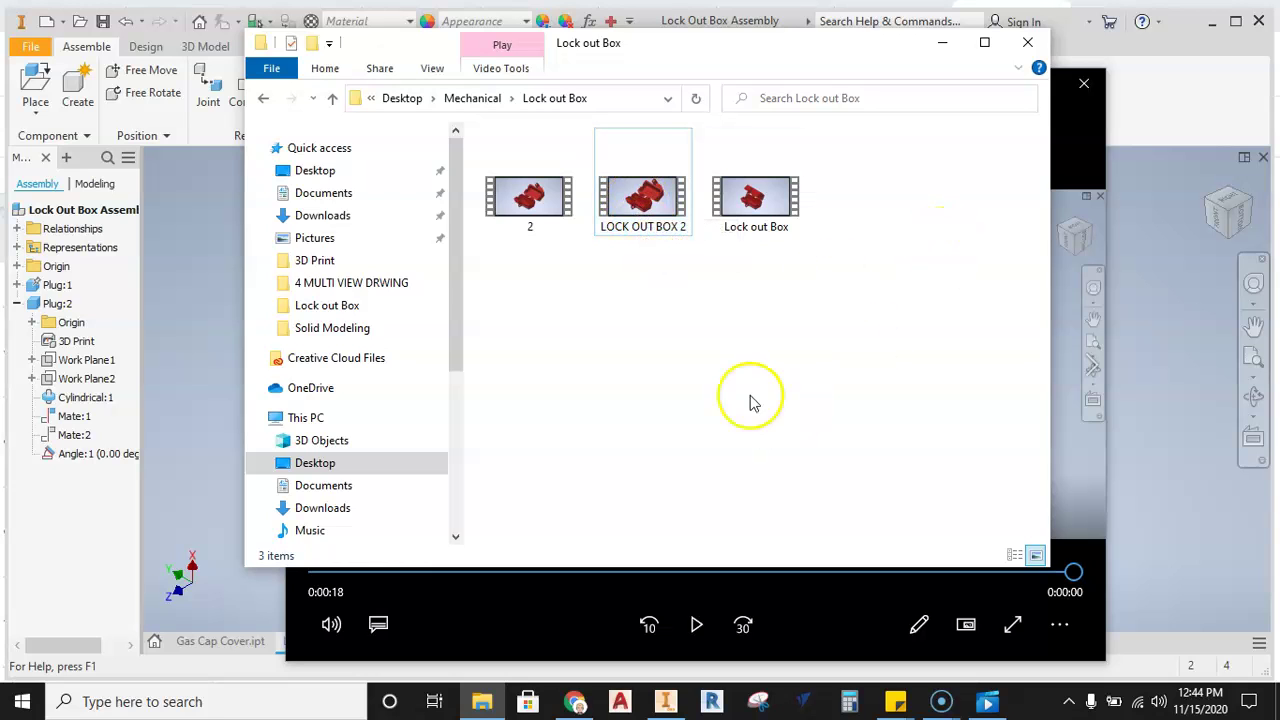
pyautogui.moveTo(745, 52); pyautogui.dragTo(741, 85)
pyautogui.click(641, 225)
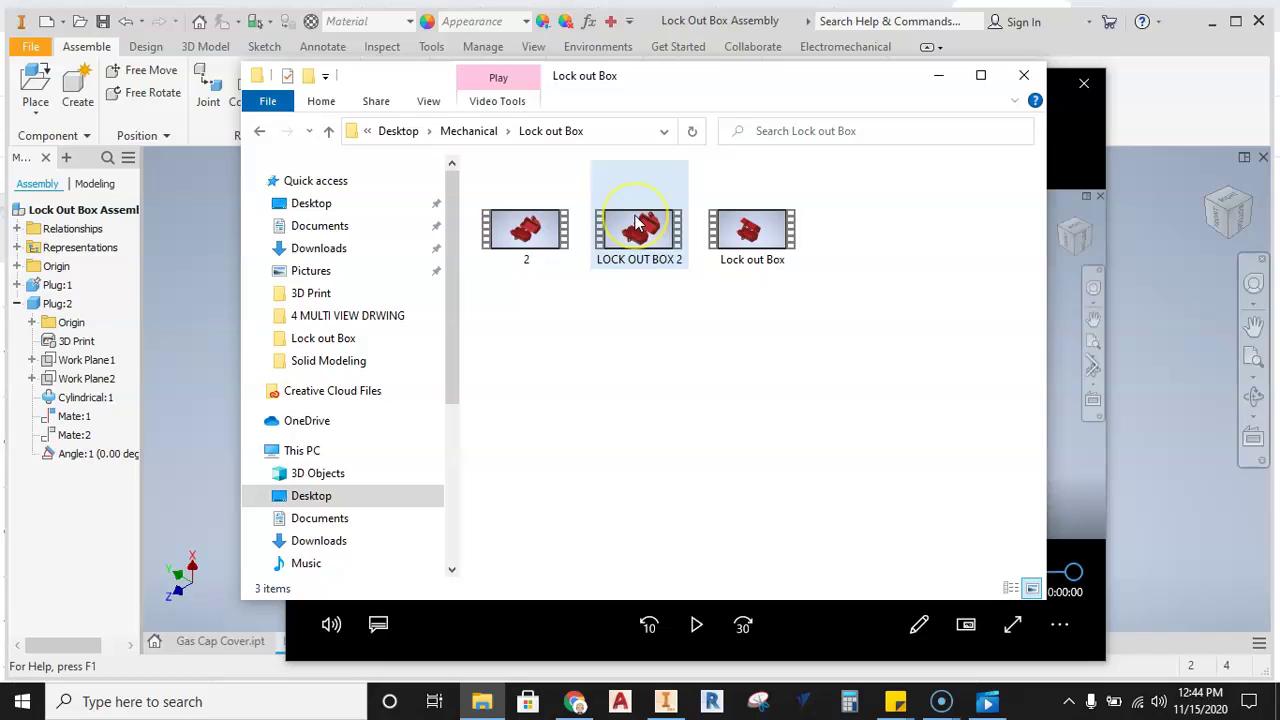
pyautogui.click(621, 358)
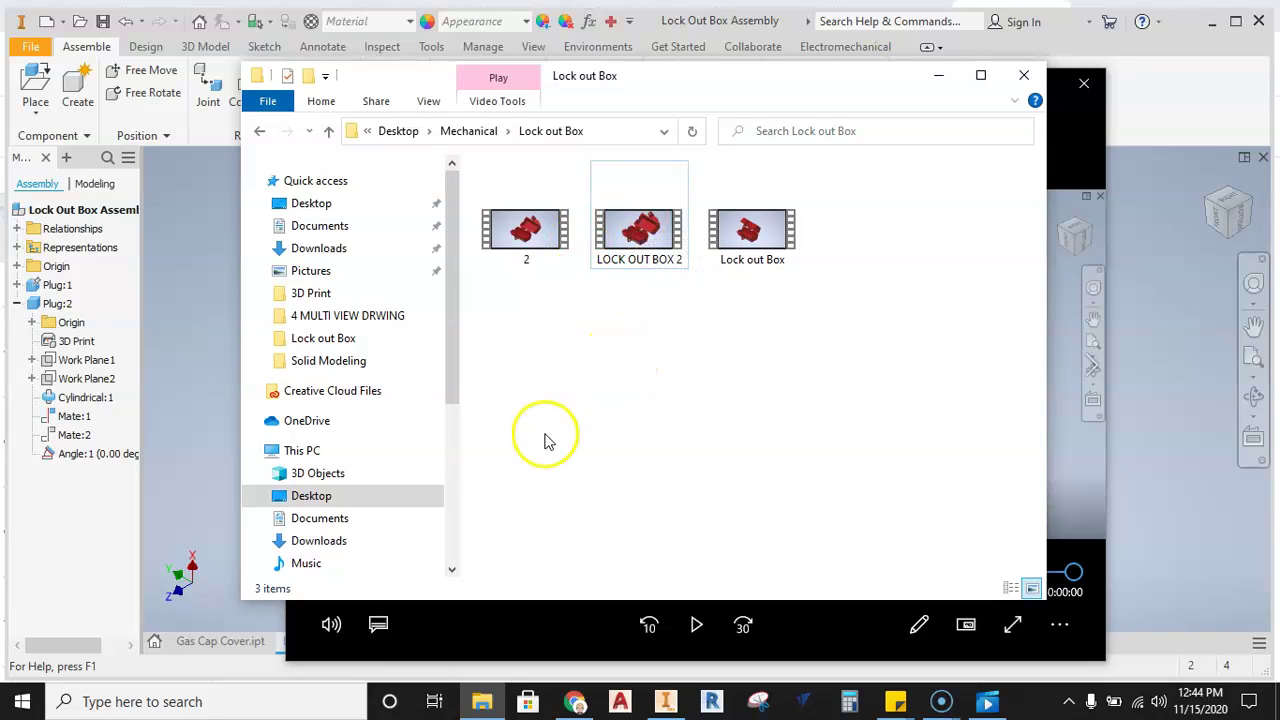
pyautogui.click(200, 385)
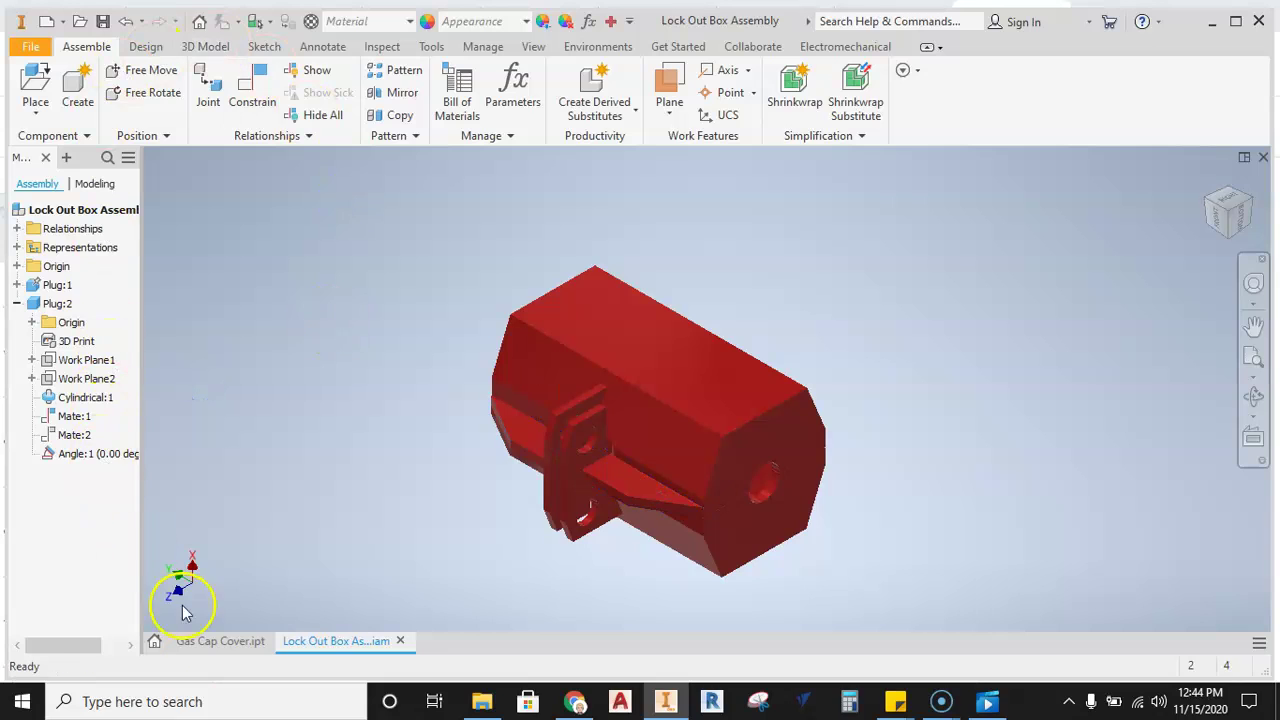